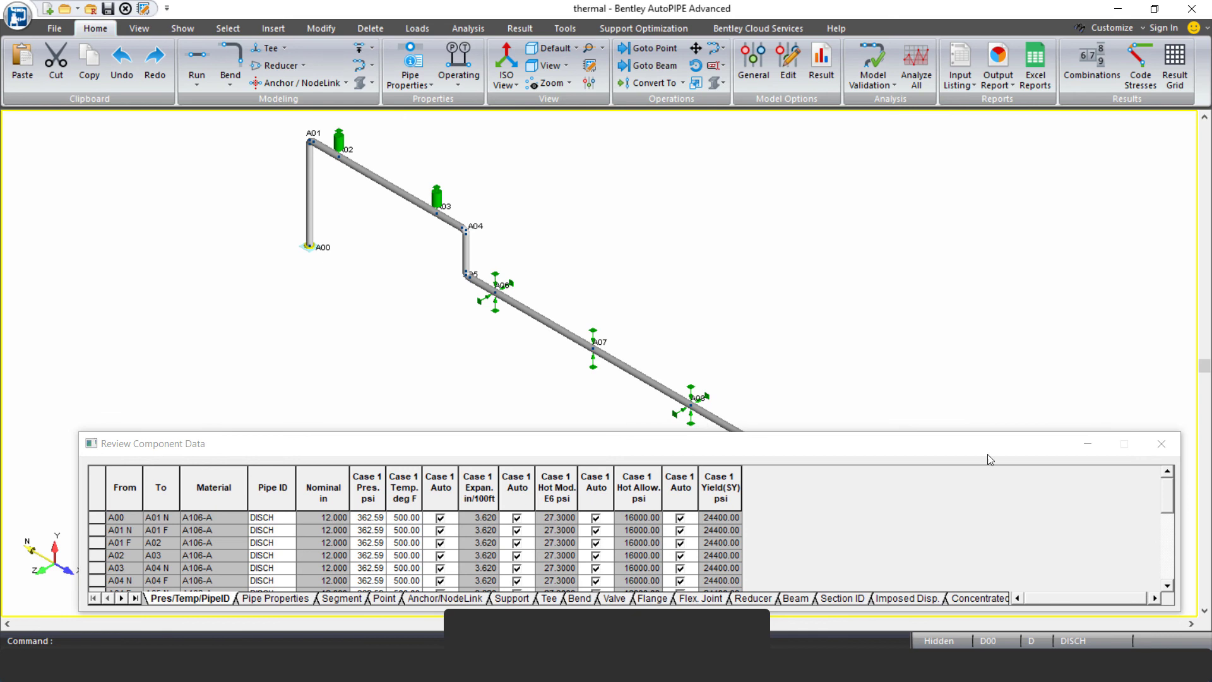
Reopen the component data table, enlarge it to read the 362.59 psi / 500 °F rows, then close it.
click(1160, 444)
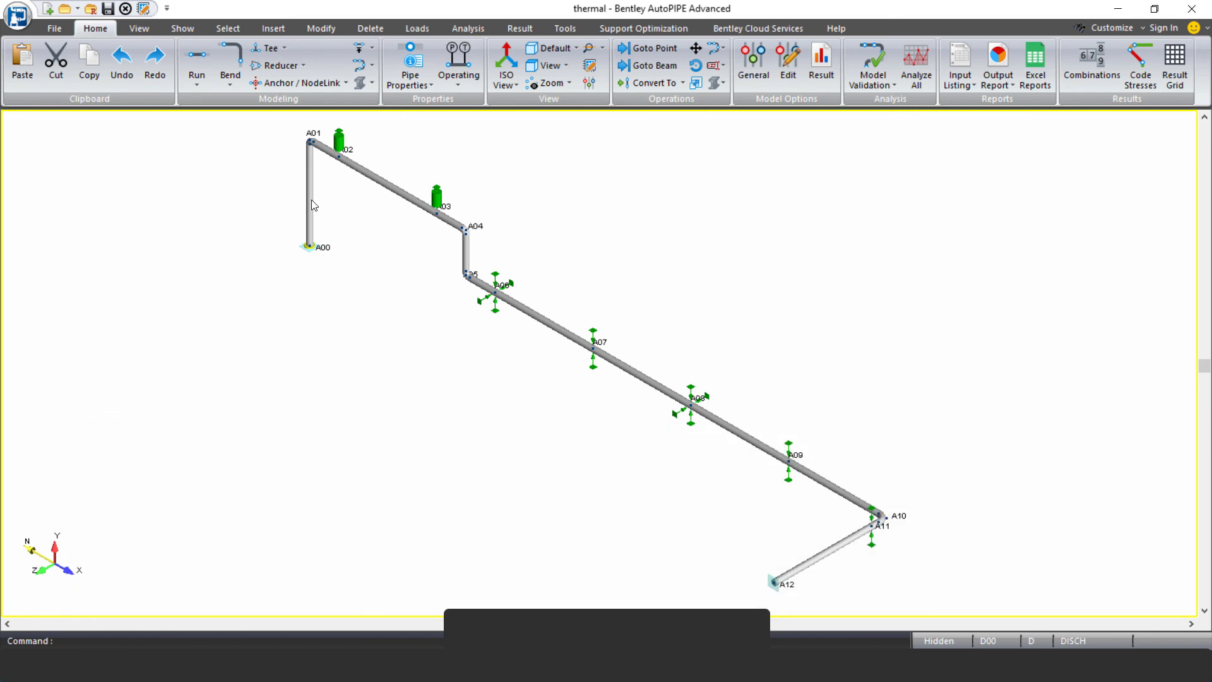
click(144, 9)
drag(423, 432, 423, 319)
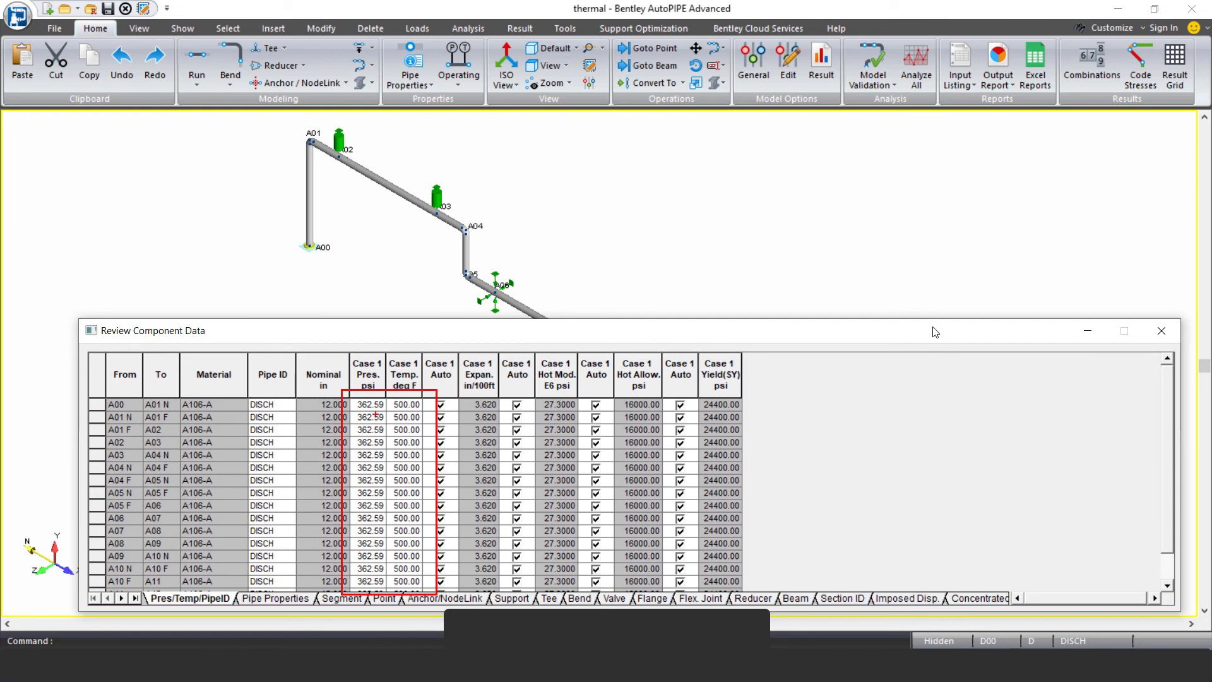
click(1155, 334)
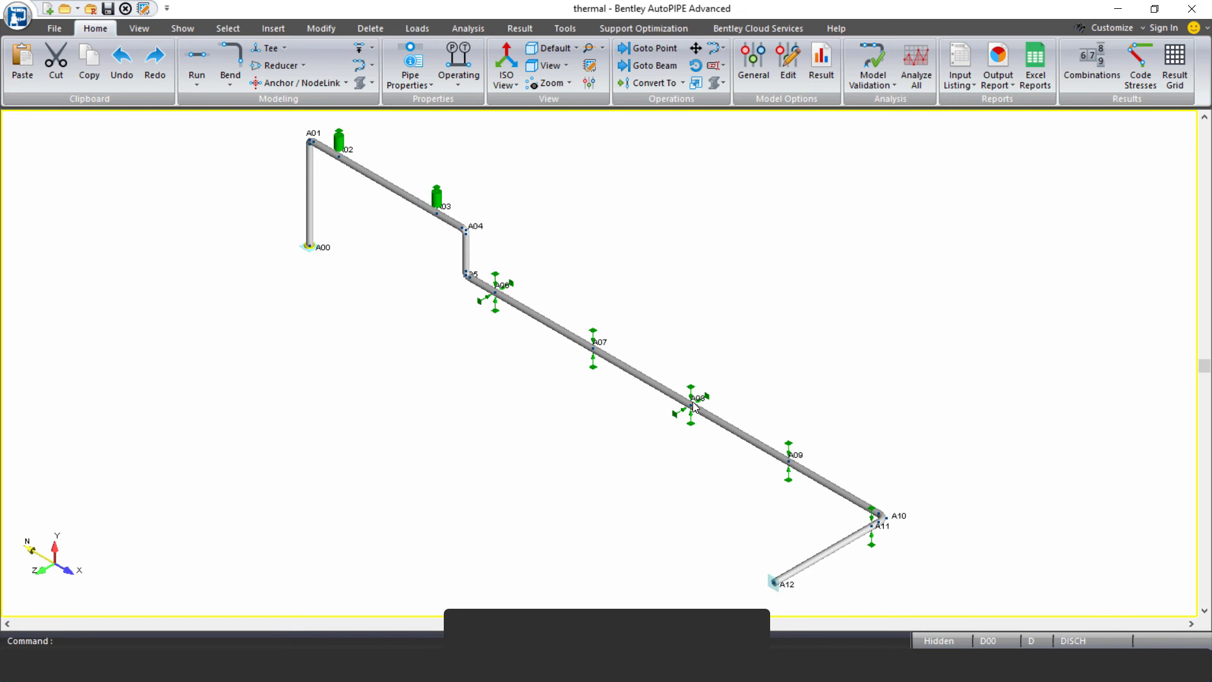
key(ctrl+2)
drag(796, 433, 789, 424)
mouse_move(703, 377)
mouse_down()
mouse_move(655, 395)
mouse_move(692, 360)
mouse_up()
mouse_move(370, 152)
mouse_down()
mouse_move(337, 119)
mouse_move(361, 140)
mouse_up()
drag(468, 185, 466, 230)
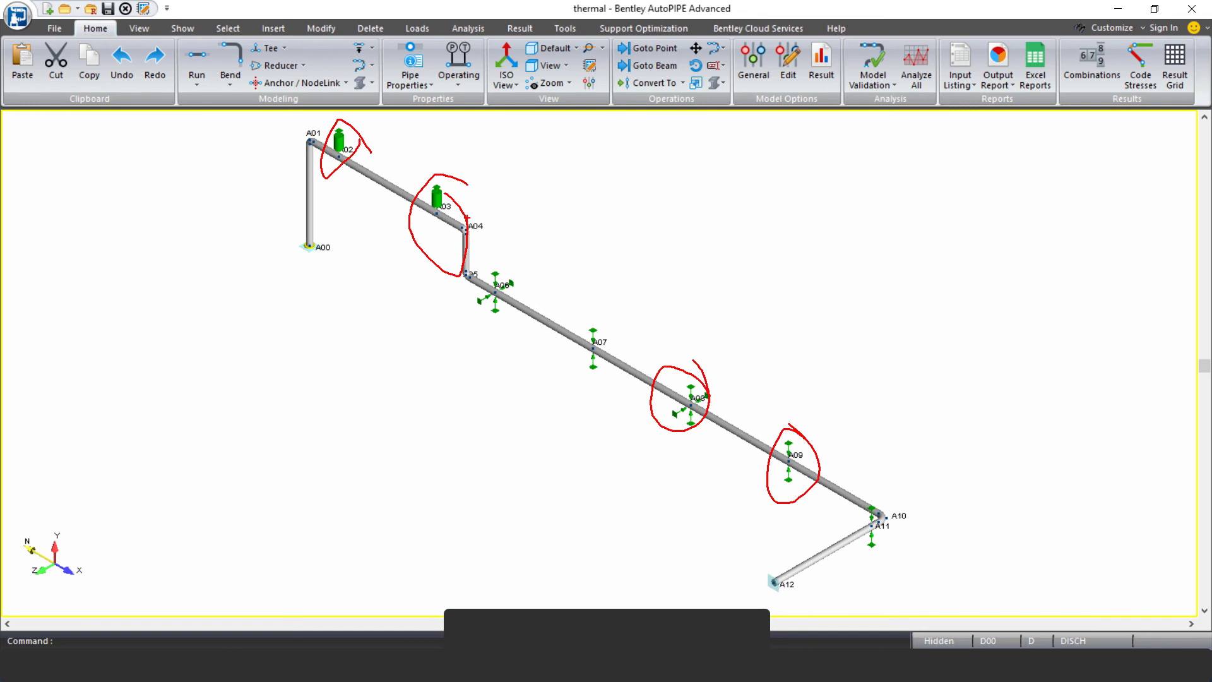
key(Escape)
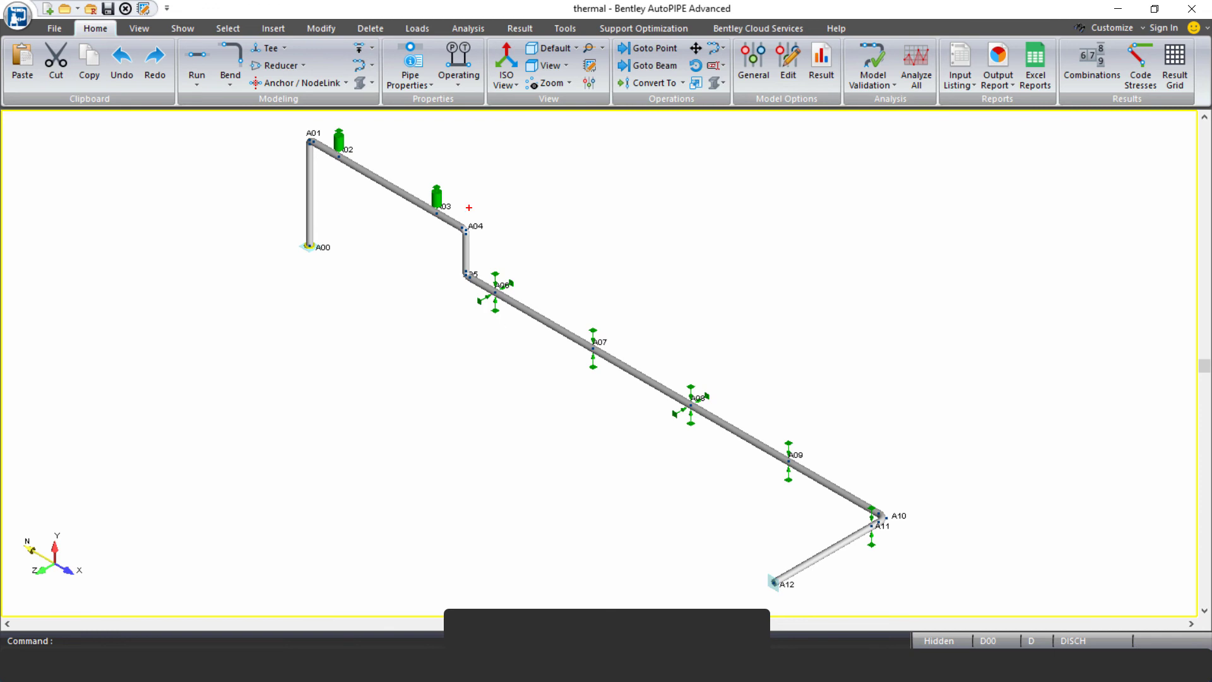
mouse_move(463, 194)
mouse_down()
mouse_move(337, 117)
mouse_move(301, 147)
mouse_move(485, 156)
mouse_up()
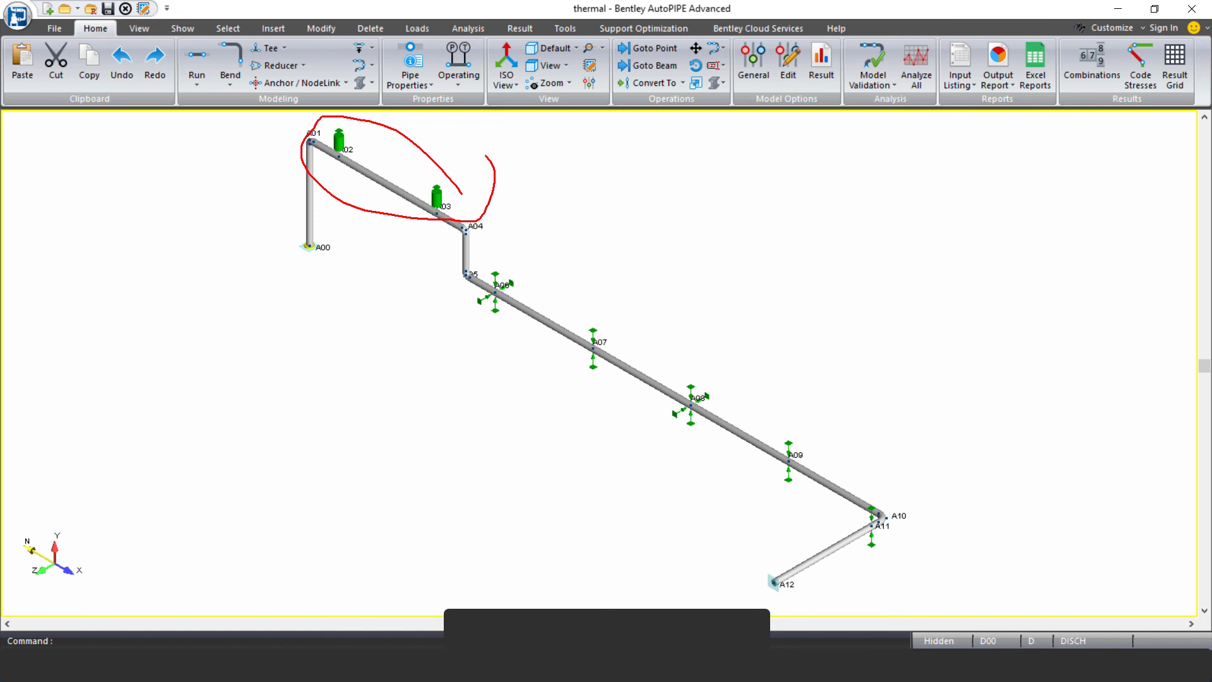
drag(509, 223, 480, 234)
drag(311, 176, 269, 152)
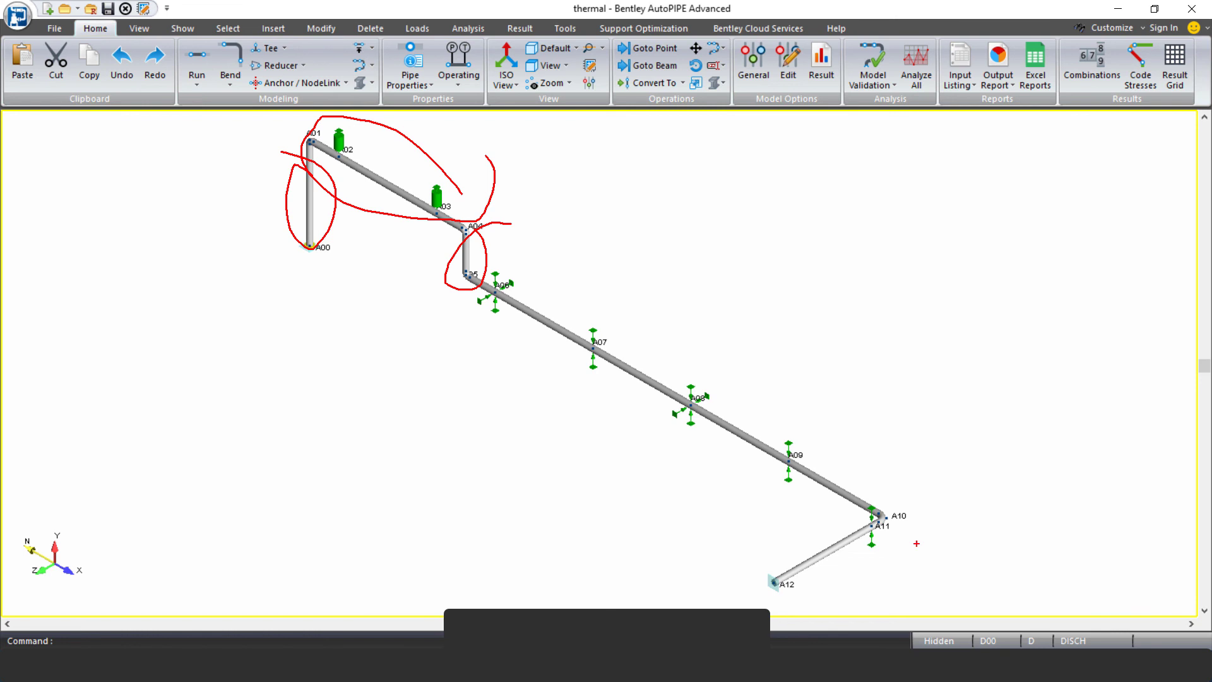
key(Escape)
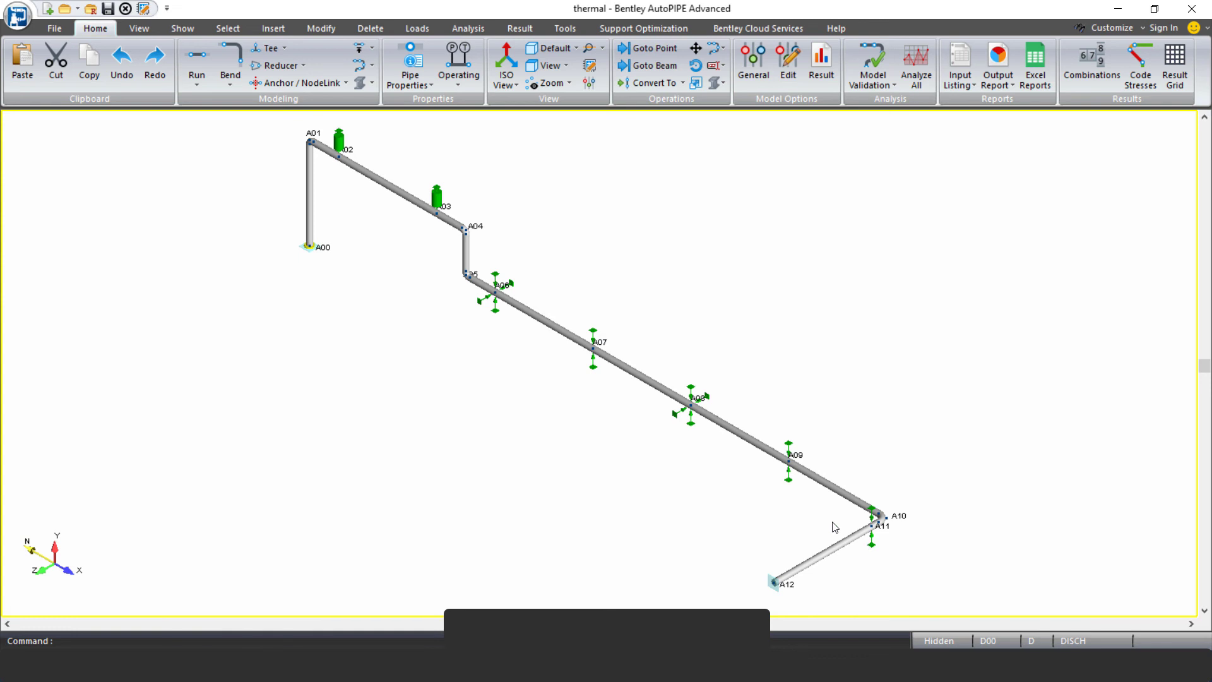
key(ctrl+2)
mouse_move(834, 559)
mouse_down()
mouse_move(900, 504)
mouse_move(903, 524)
mouse_up()
mouse_move(732, 450)
mouse_down()
mouse_move(504, 326)
mouse_move(501, 346)
mouse_move(544, 329)
mouse_up()
drag(737, 441, 696, 476)
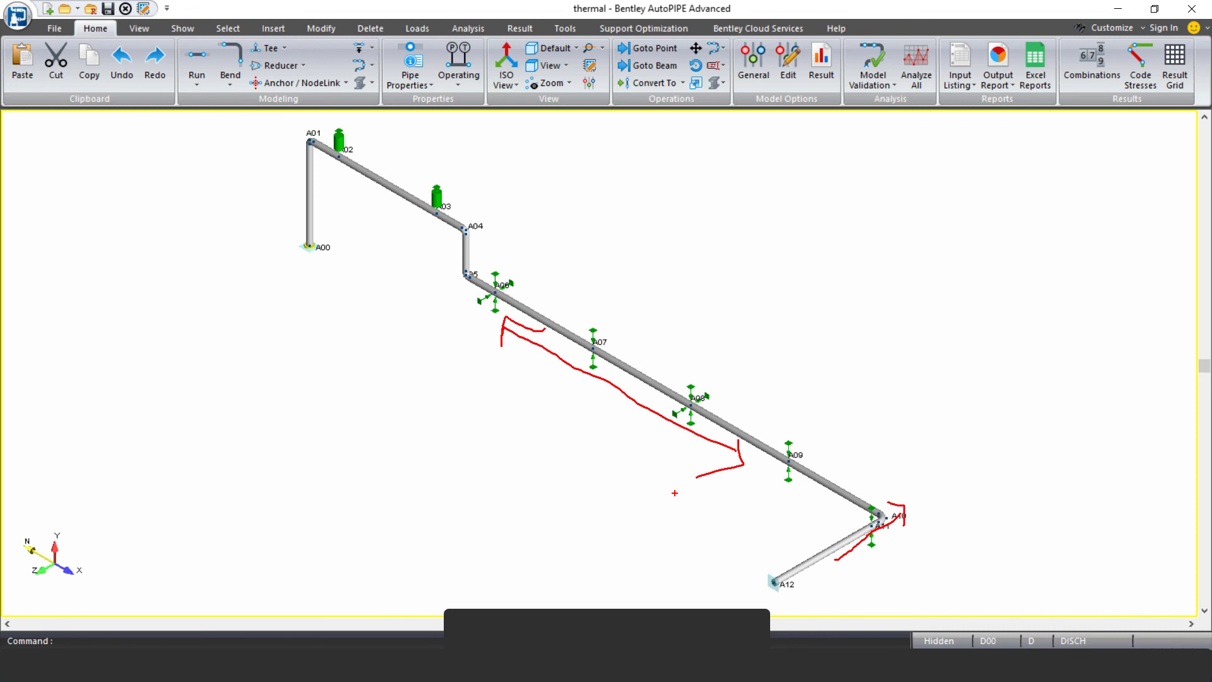
key(Escape)
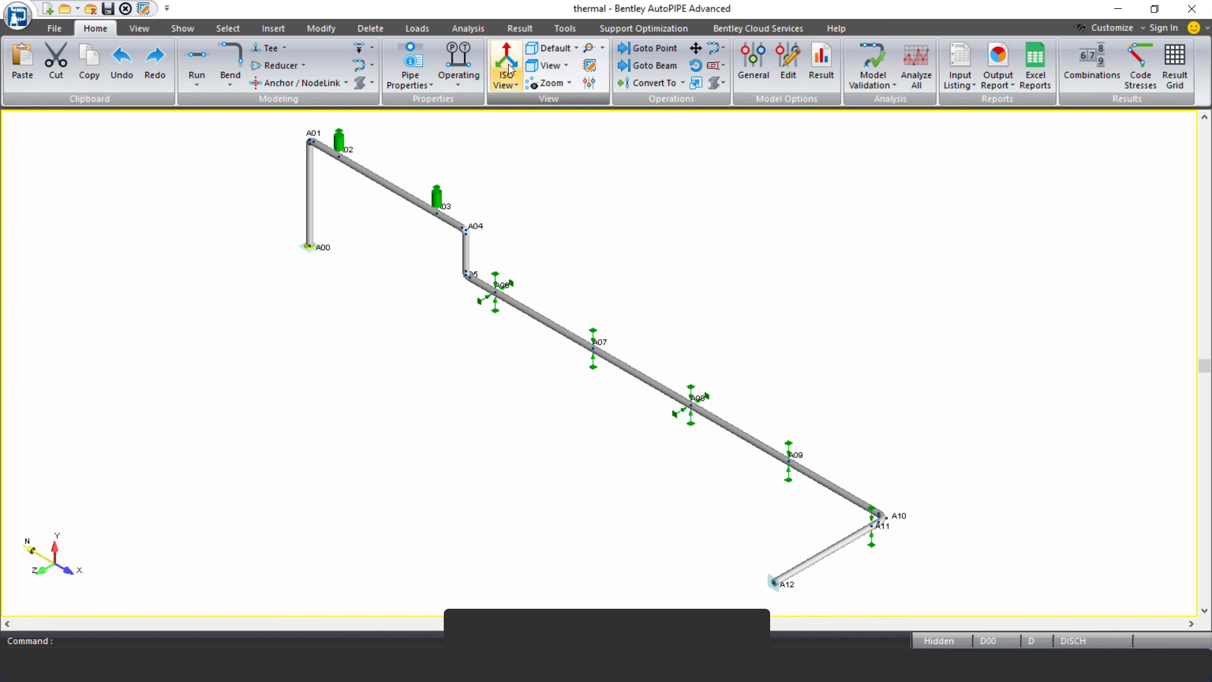
Run the Static analysis, then display the Thermal 1 displacement with load-case animation turned on.
click(473, 28)
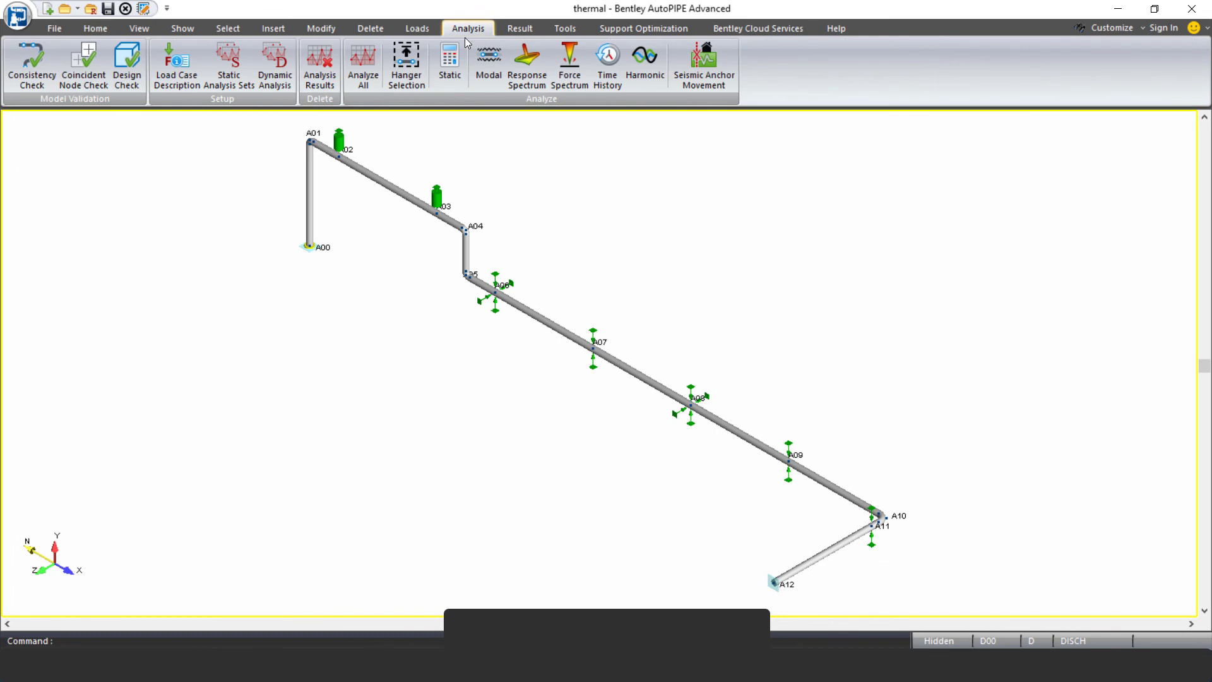
click(445, 75)
click(519, 33)
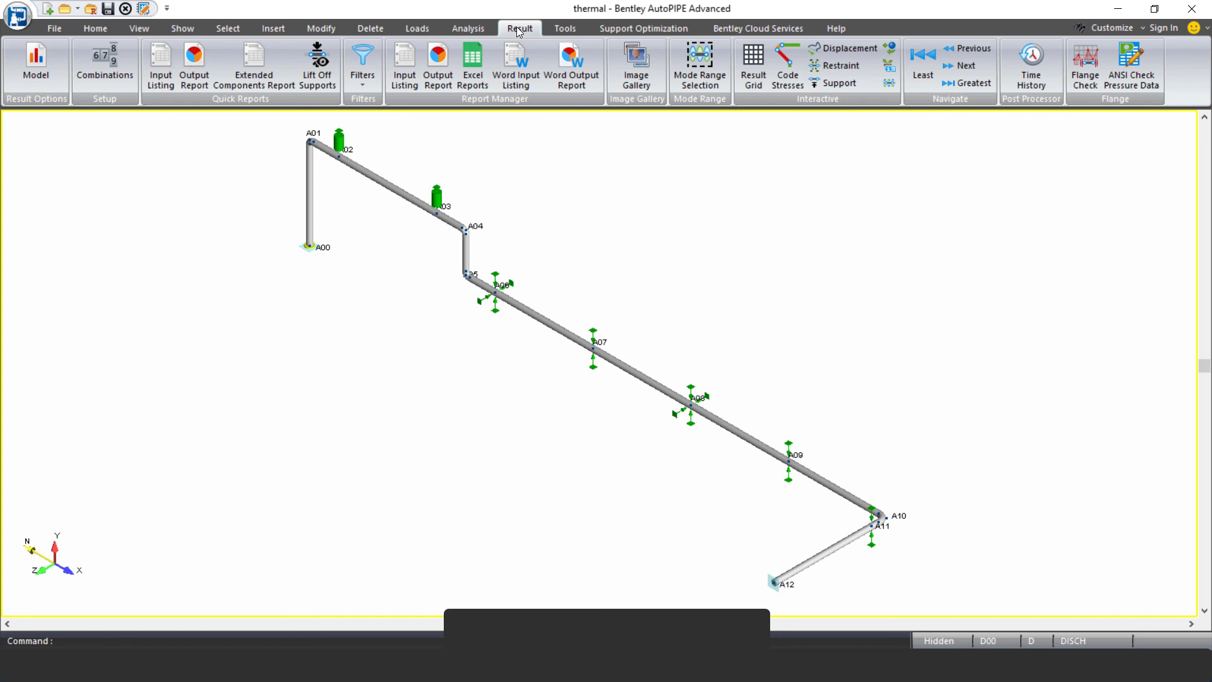
click(844, 49)
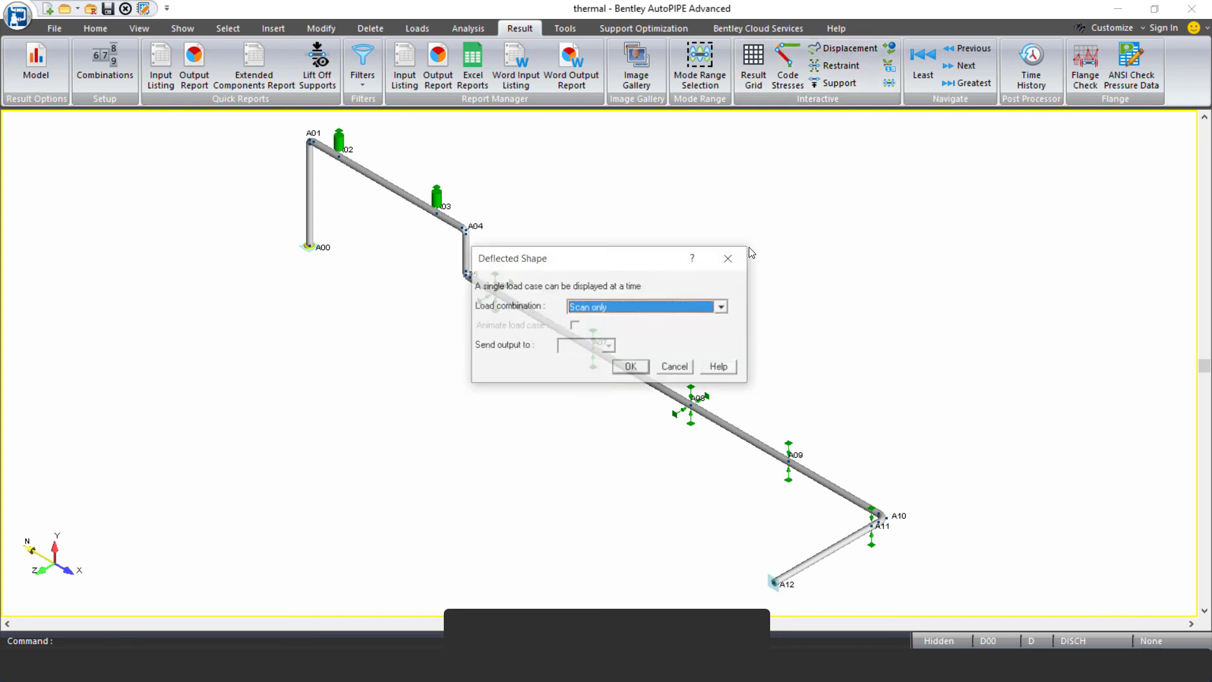
click(651, 312)
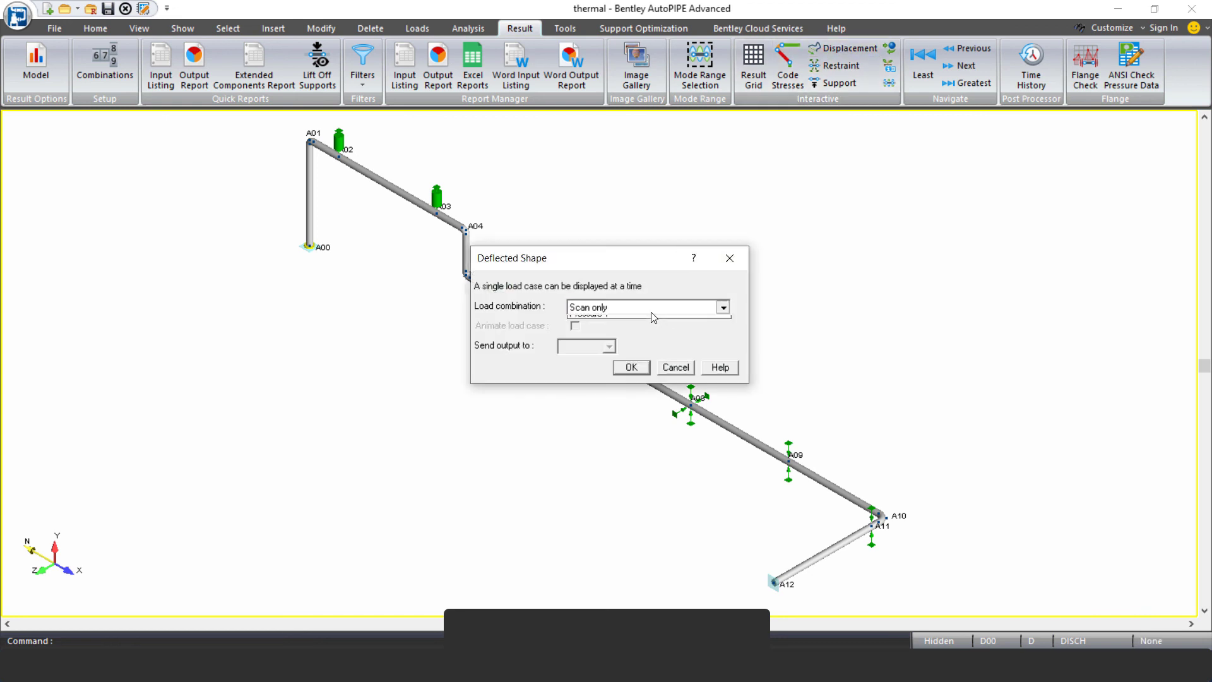
click(636, 343)
click(573, 324)
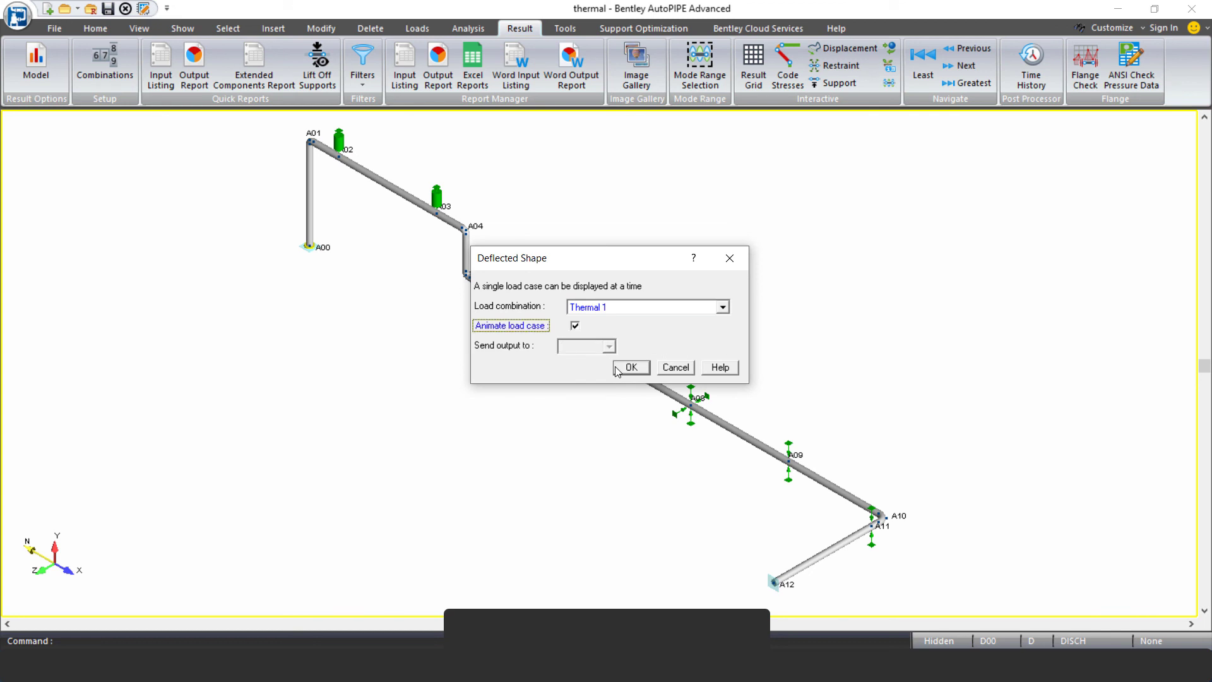
click(630, 367)
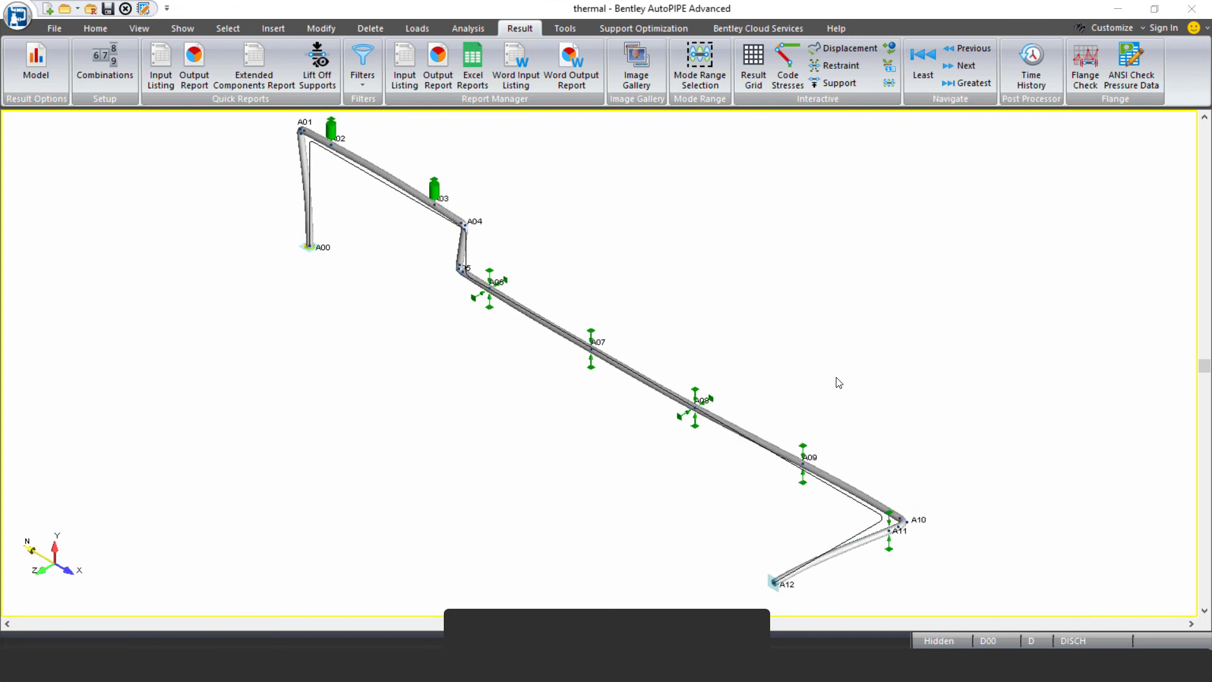
Show the Thermal 1 displacements at A10 F and mark up its Dx, Dy, Dz values.
key(F3)
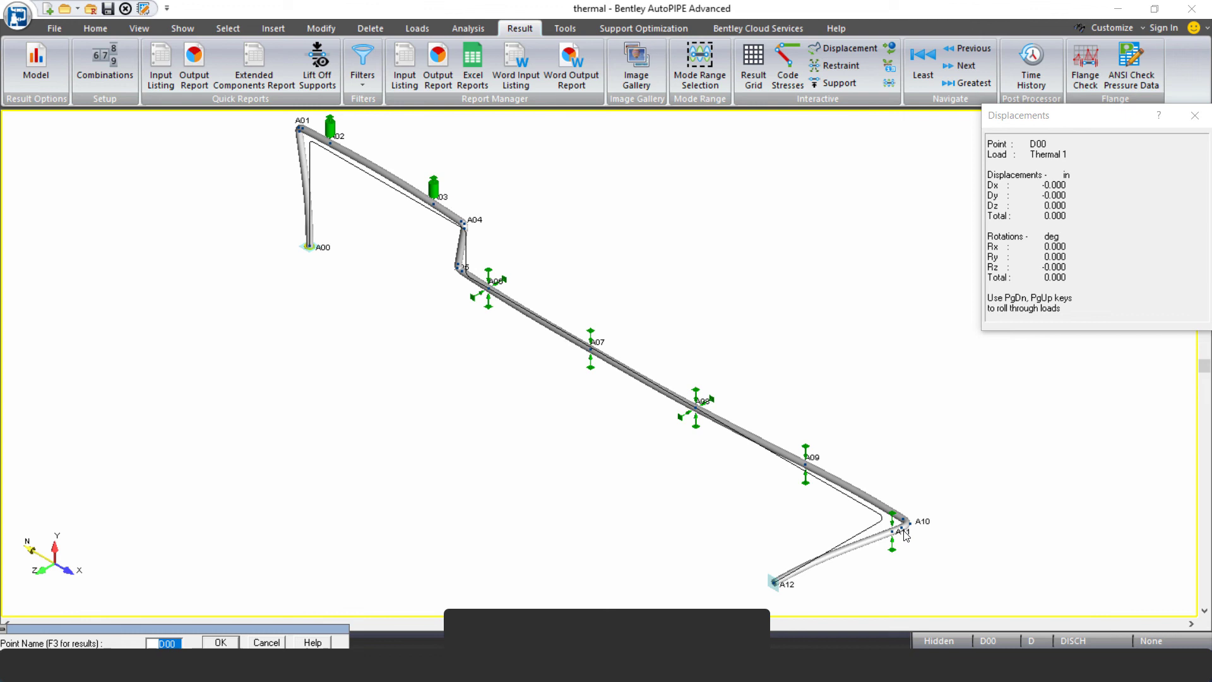
click(903, 534)
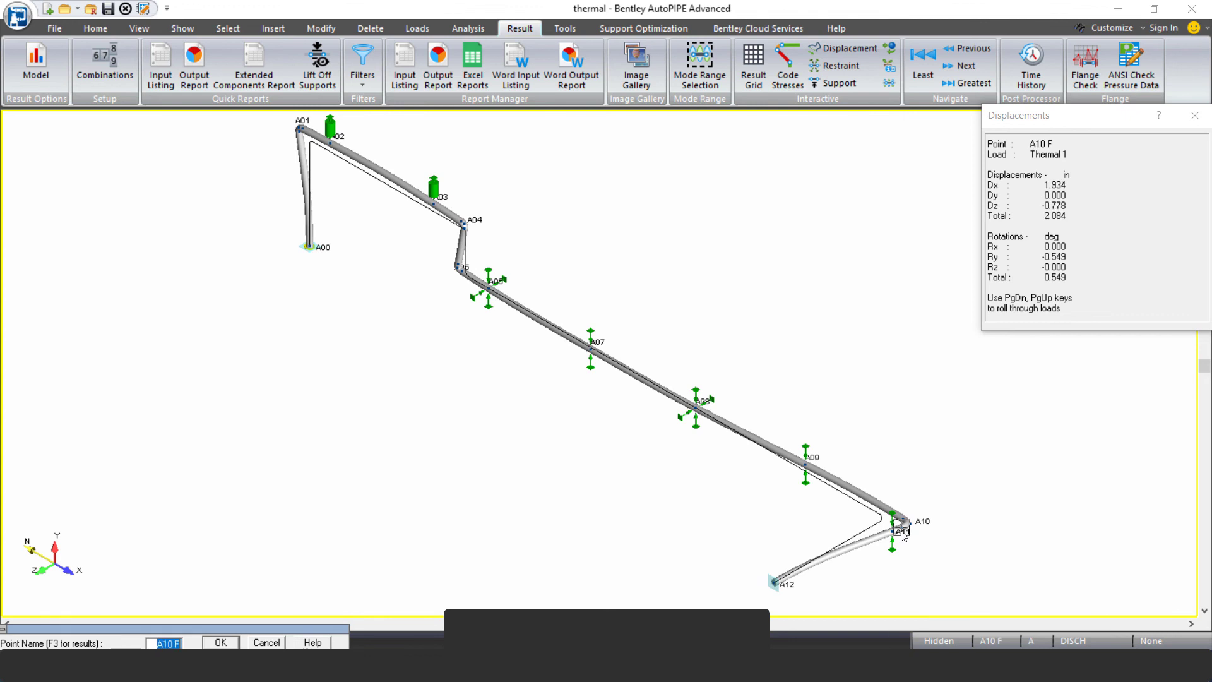
drag(1059, 122, 973, 160)
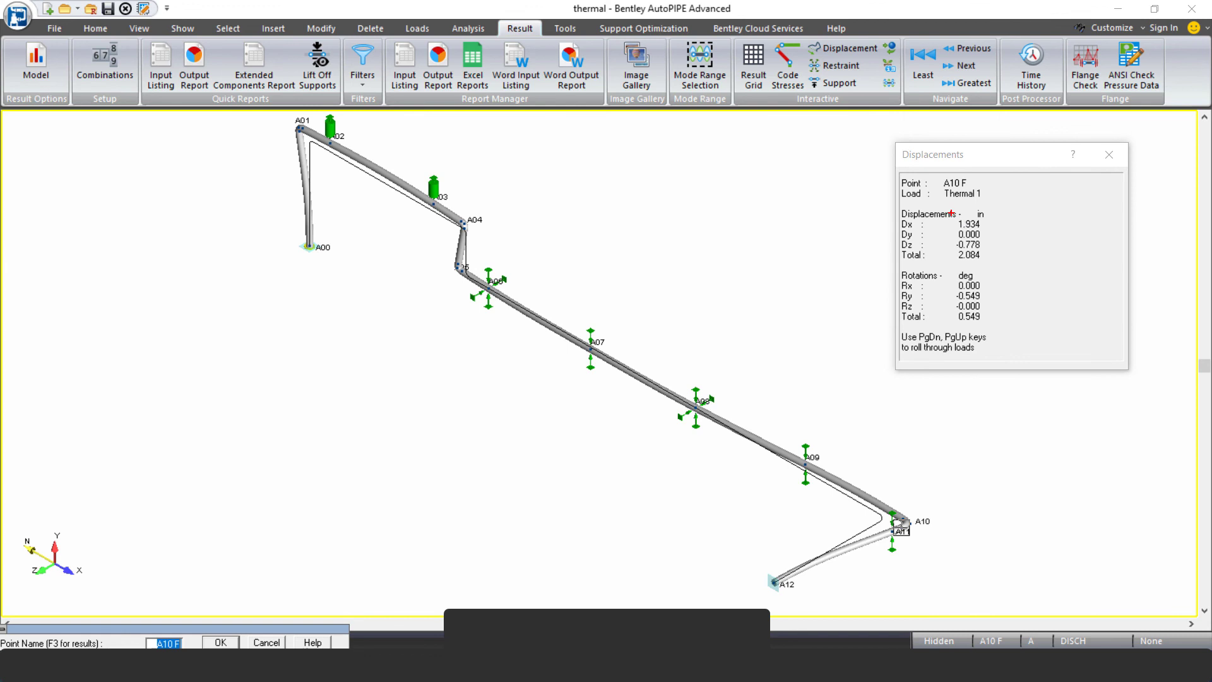
drag(946, 211, 993, 248)
mouse_move(745, 372)
mouse_down()
mouse_move(865, 447)
mouse_move(868, 435)
mouse_move(880, 464)
mouse_move(831, 462)
mouse_up()
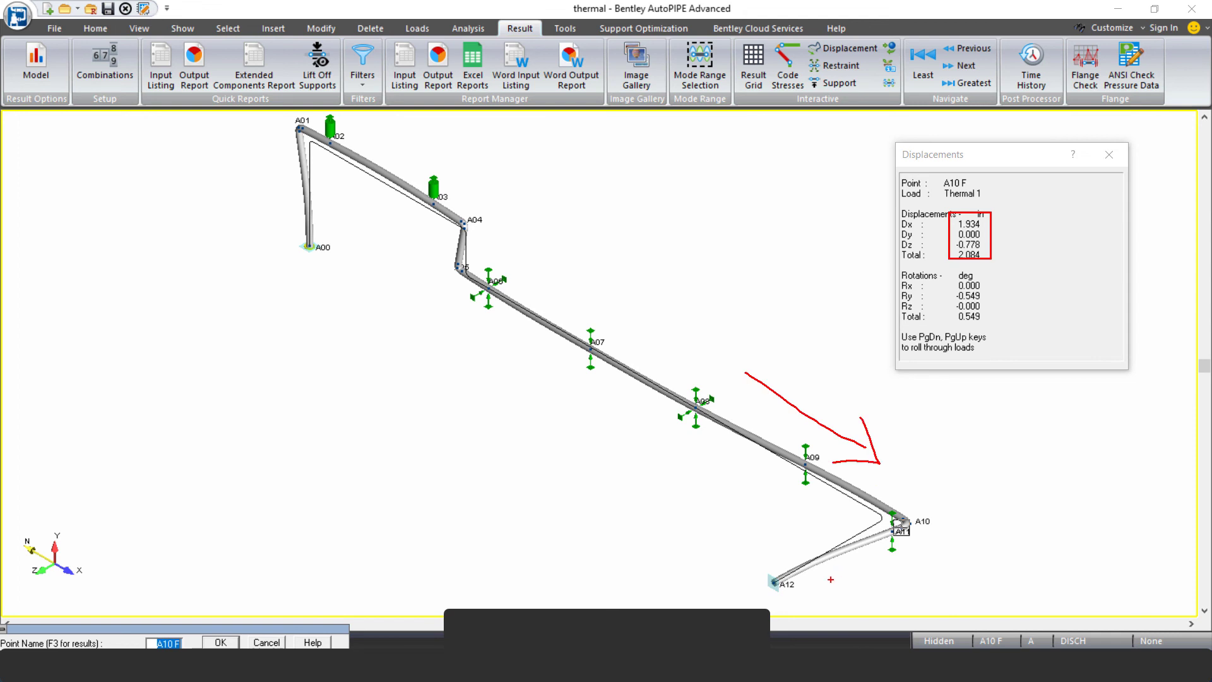
mouse_move(831, 579)
mouse_down()
mouse_move(921, 534)
mouse_move(908, 534)
mouse_move(909, 566)
mouse_up()
key(Escape)
Show A01 F's displacements (Dx −1.297, Dy 0.725, total 1.485 in) and sketch its movement.
click(301, 130)
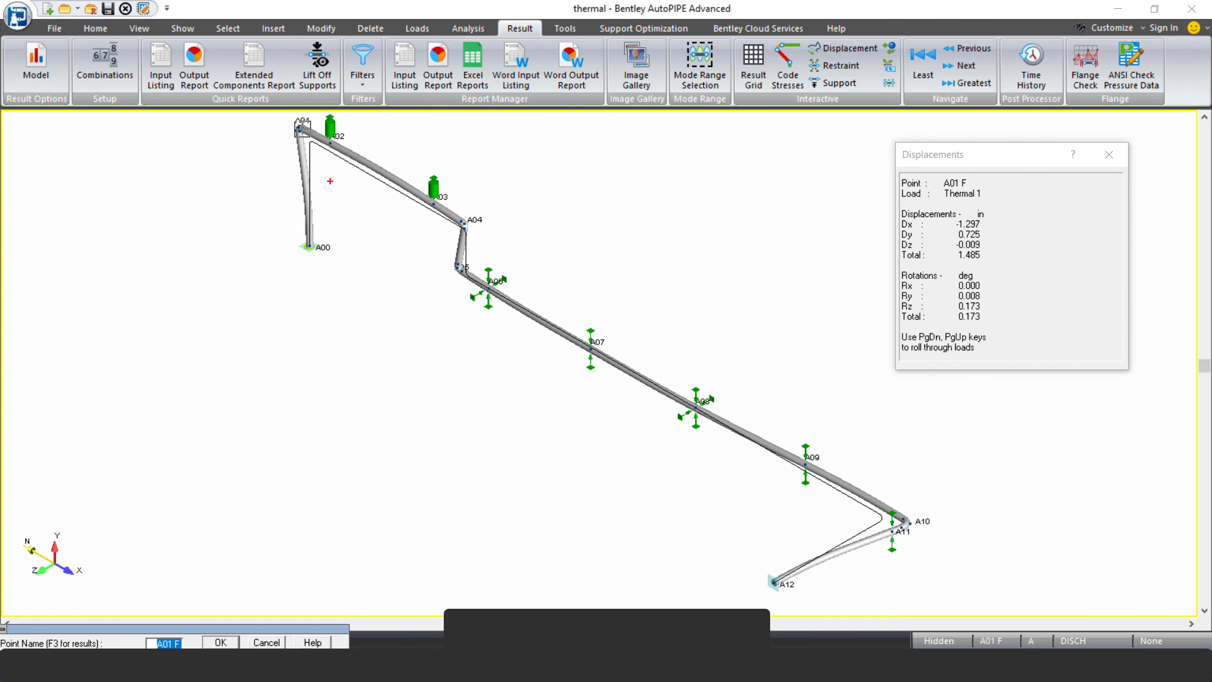
mouse_move(322, 195)
mouse_down()
mouse_move(319, 150)
mouse_move(310, 156)
mouse_move(333, 168)
mouse_up()
drag(308, 246, 313, 239)
drag(313, 157, 276, 124)
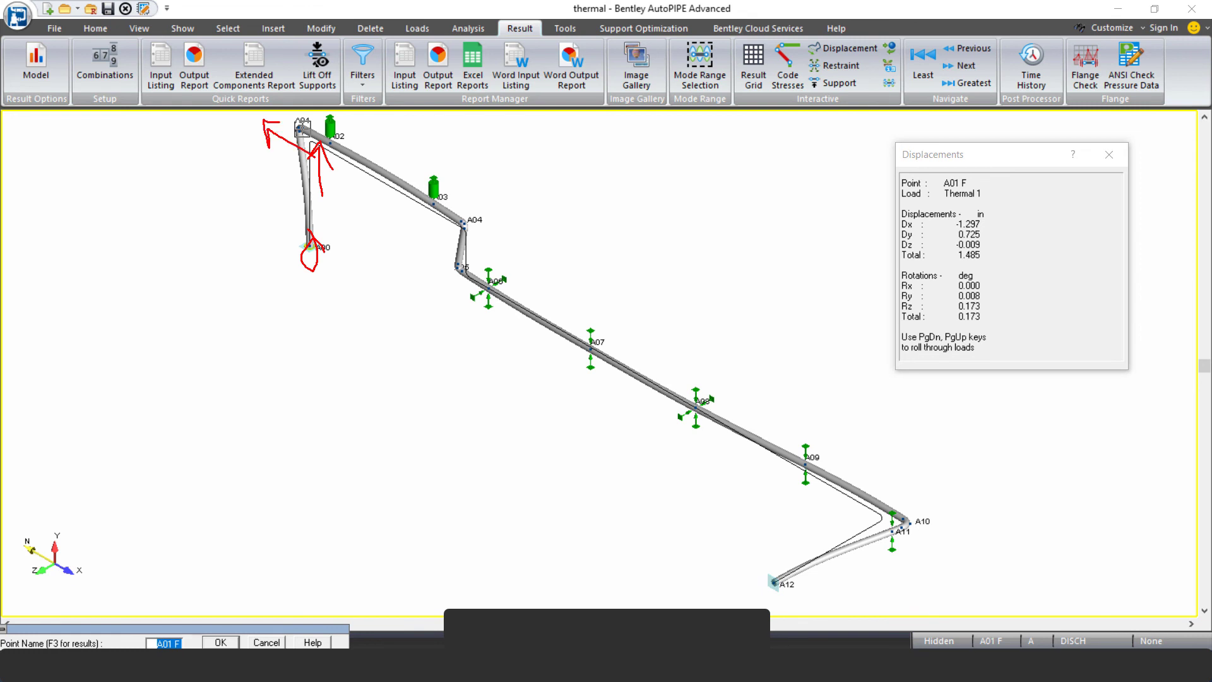
key(Escape)
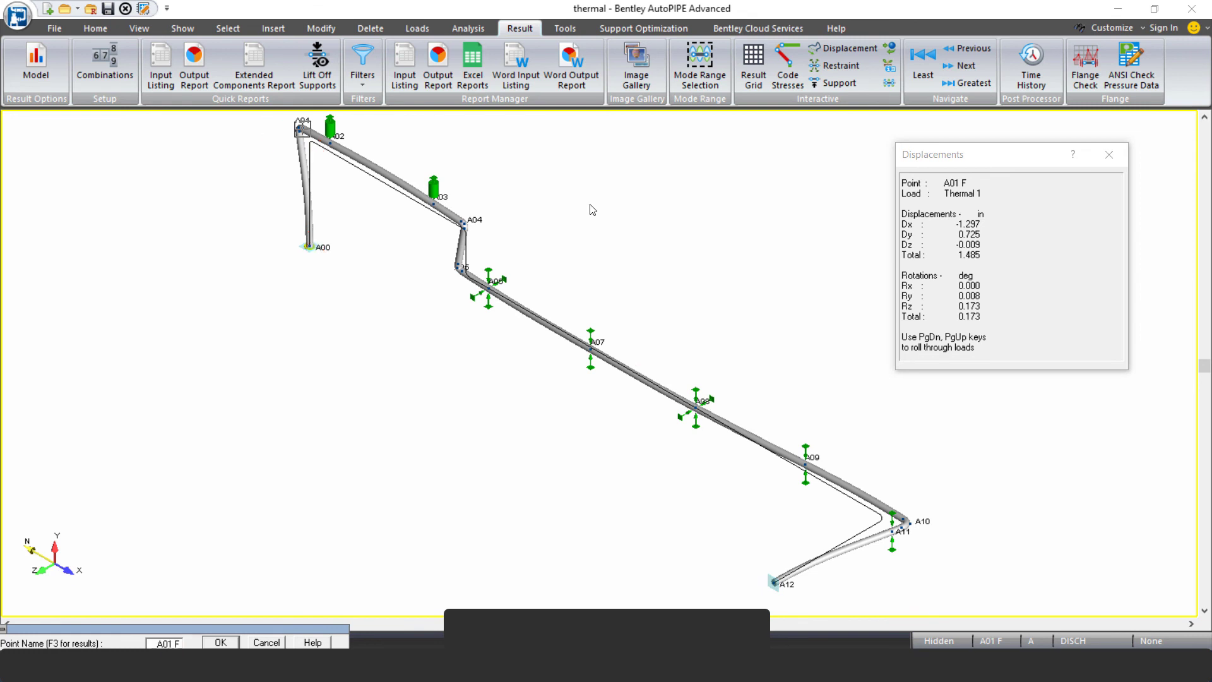
Plot the Amb to T1 code stress ratios, with A05 F at 20919 of 24000 psi (0.87).
click(783, 74)
click(638, 377)
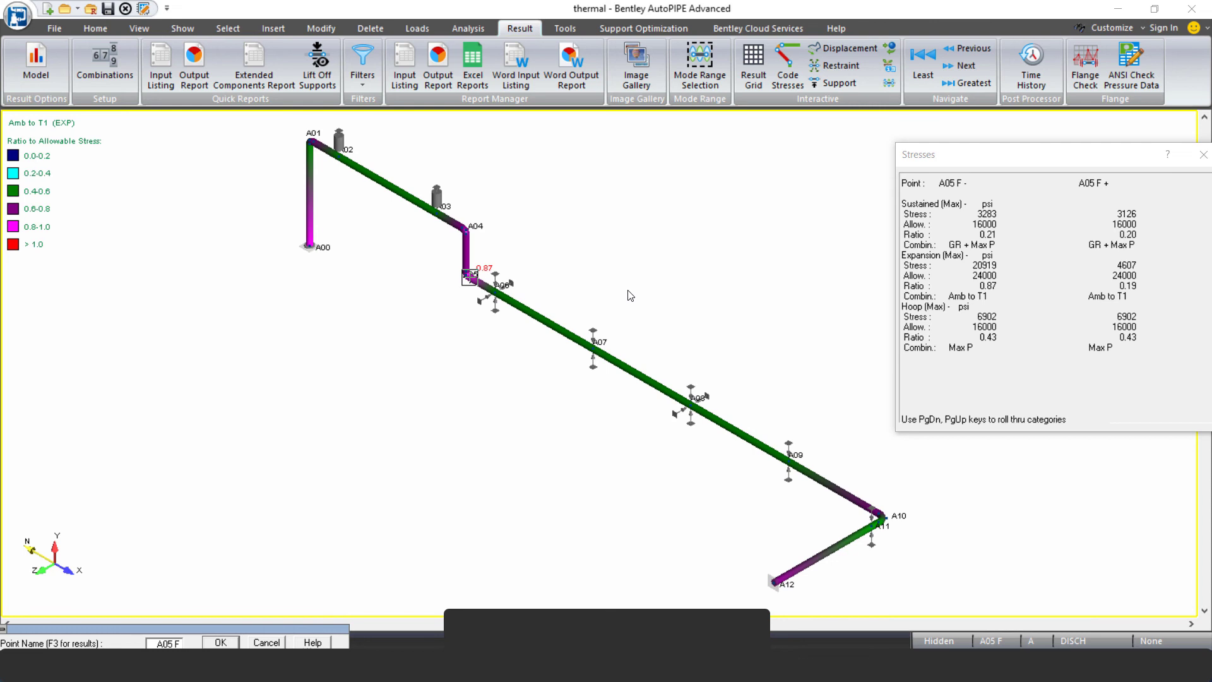
Clear the stress plot and tick Show for segment B in the component data Segment list.
key(Escape)
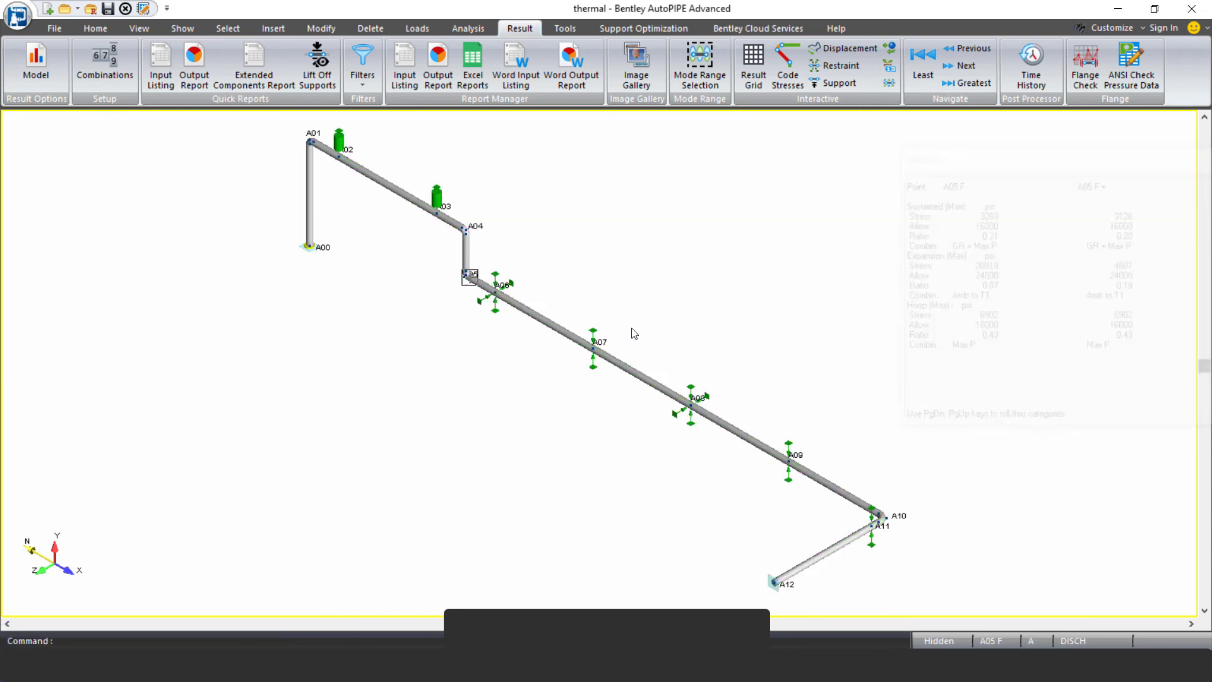
click(145, 8)
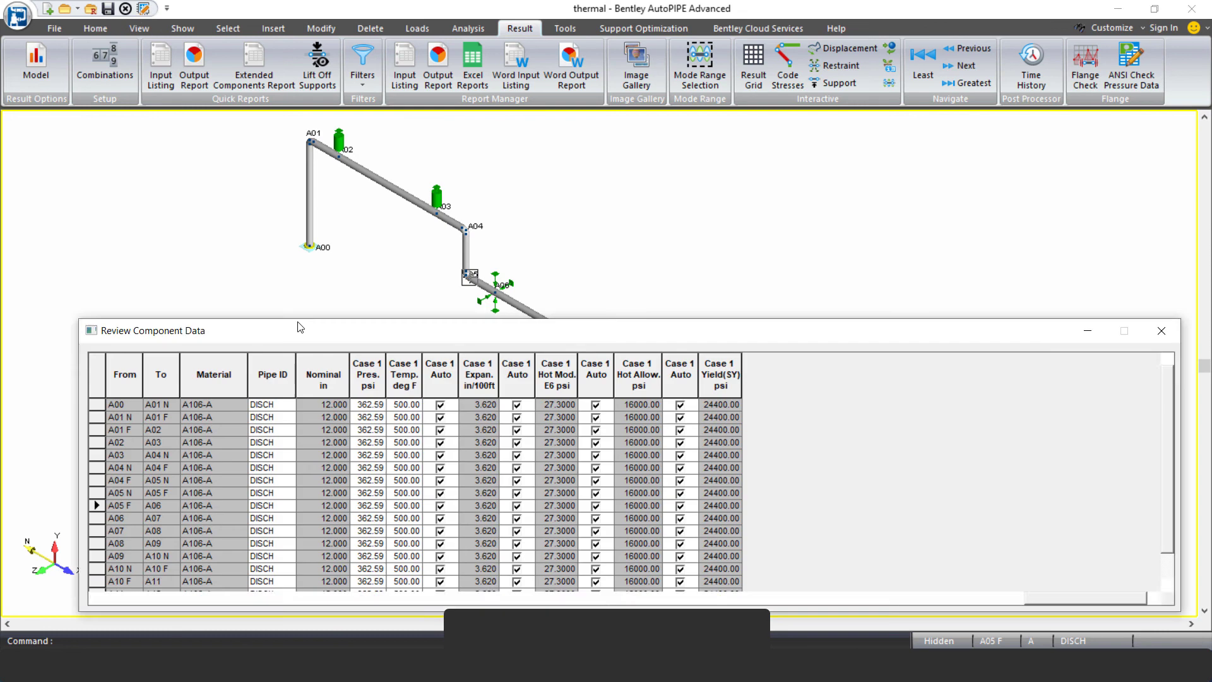
click(341, 598)
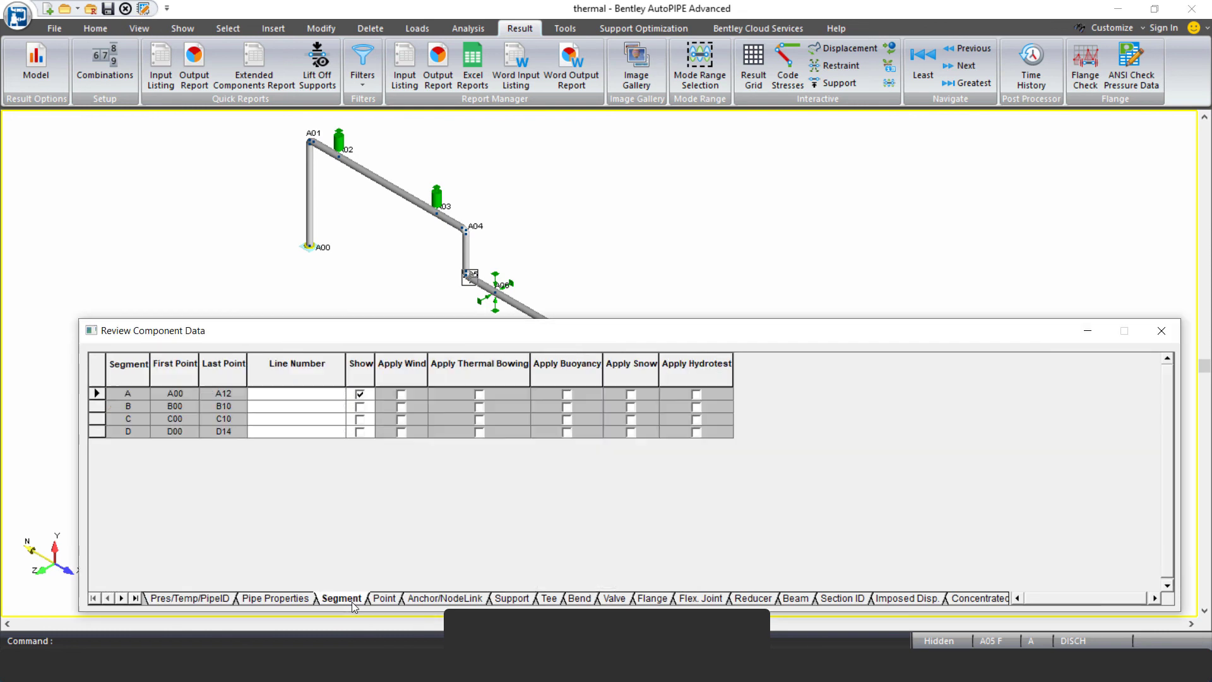
drag(329, 322, 329, 461)
scroll(504, 420, down, 3)
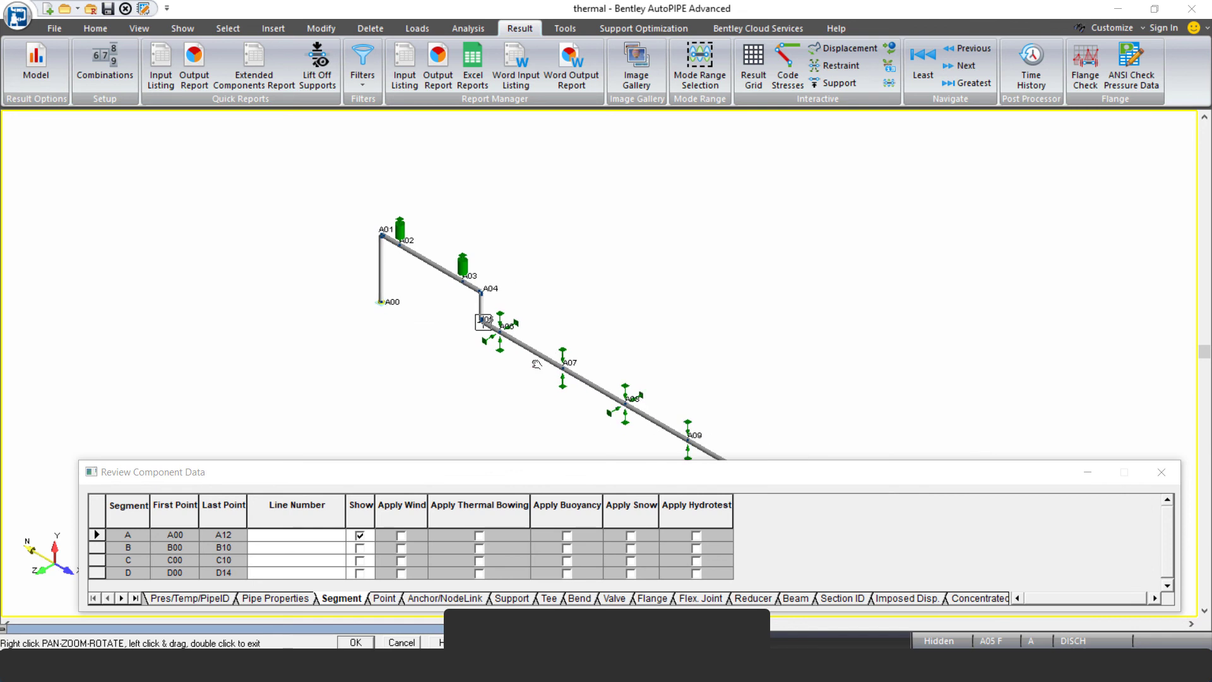
drag(504, 419, 556, 334)
click(360, 548)
click(360, 548)
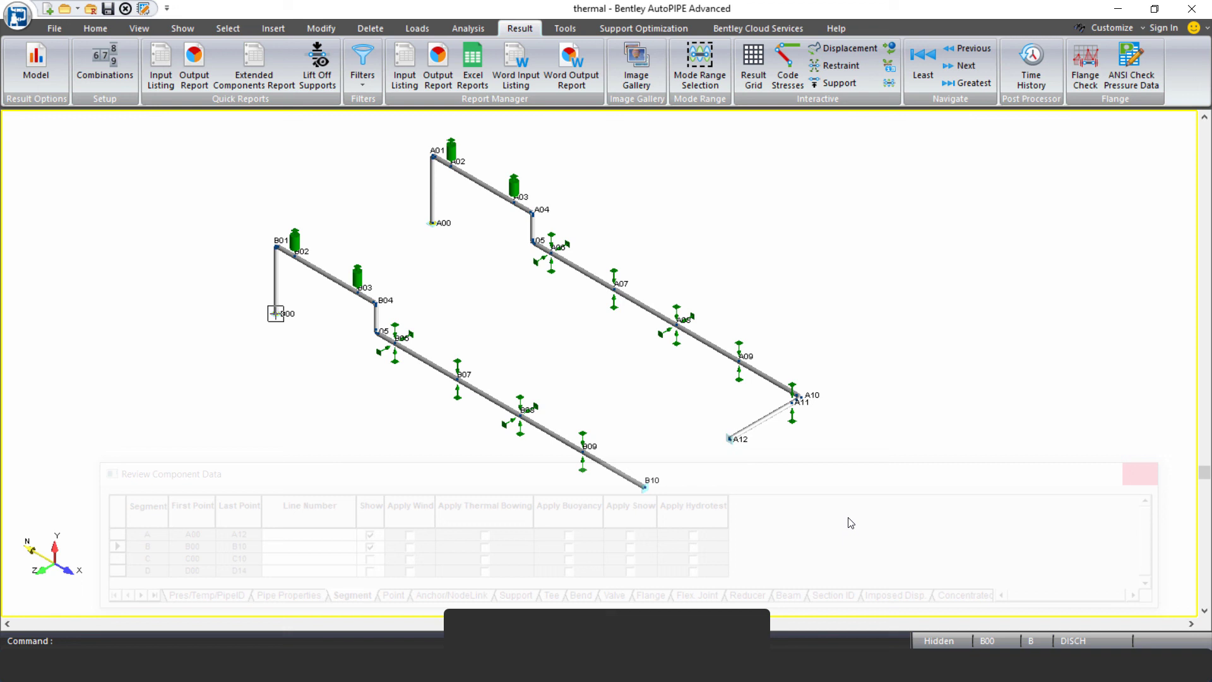
Mark up segments A and B on the model view, then bring up the Analysis commands.
key(ctrl+2)
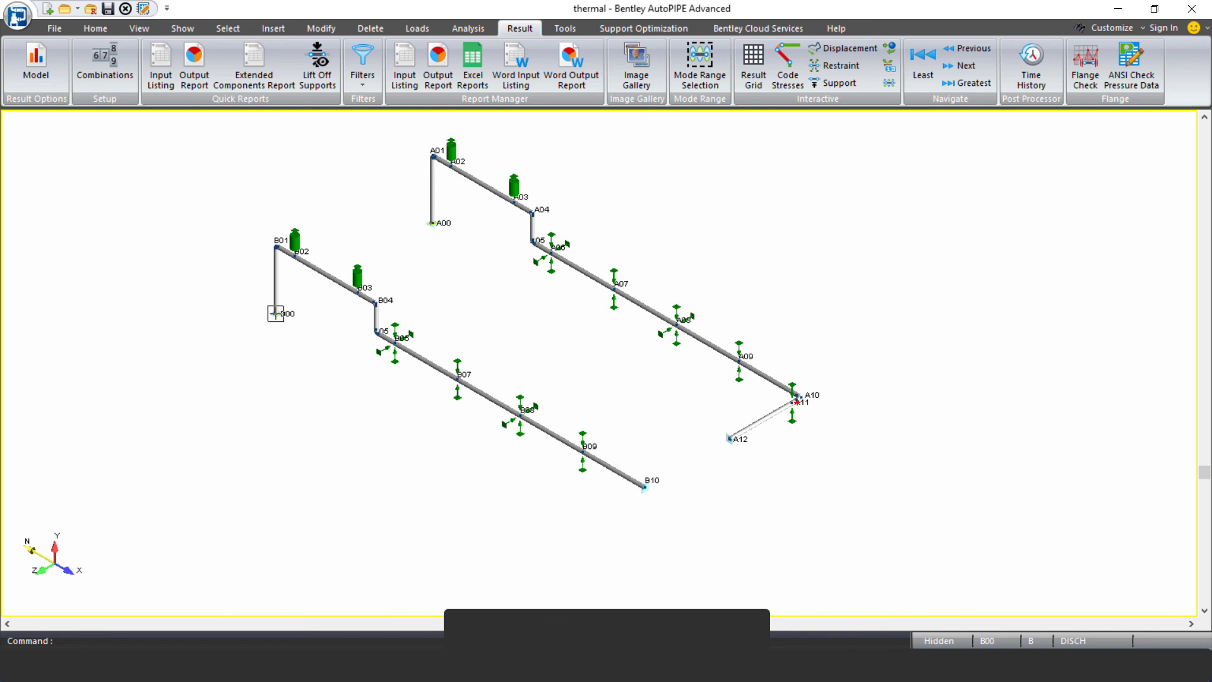
drag(793, 400, 764, 396)
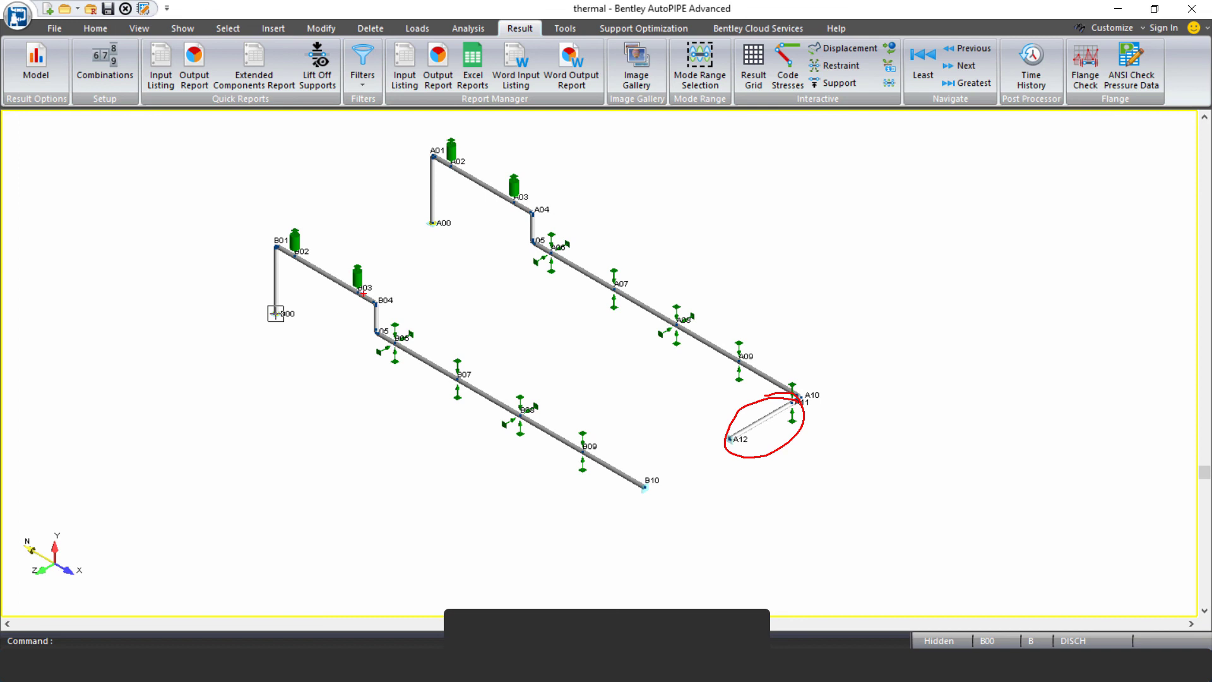
drag(266, 268, 621, 462)
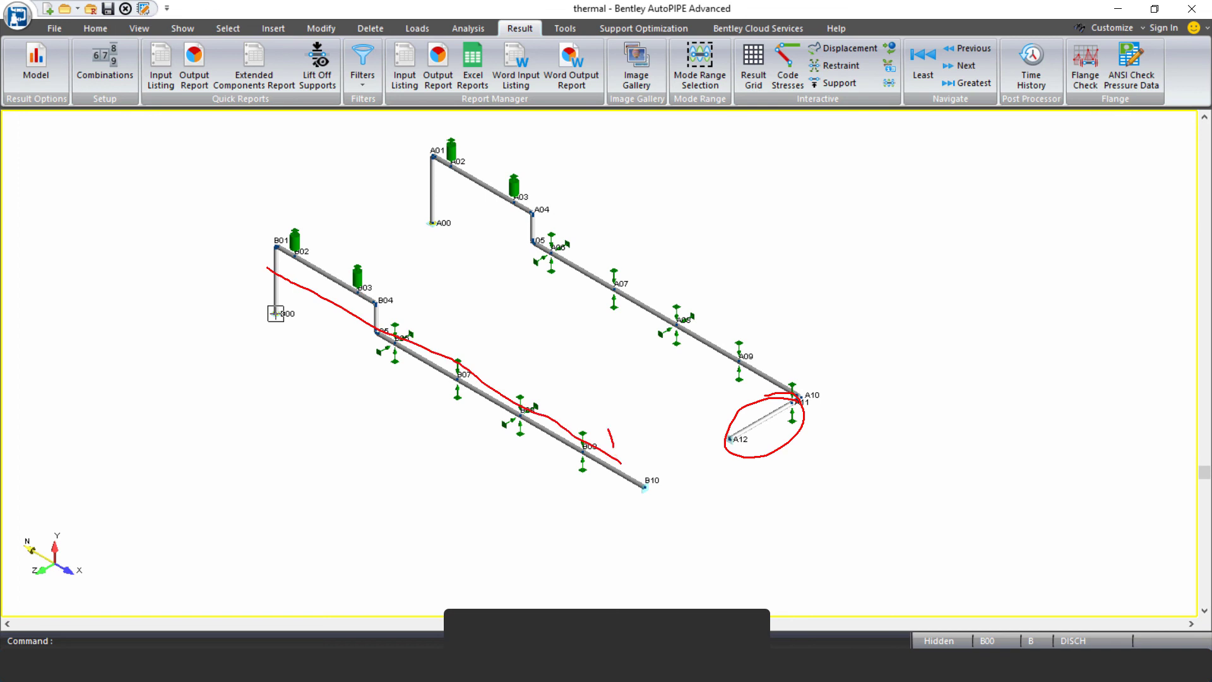
drag(542, 450, 618, 459)
mouse_move(260, 298)
mouse_down()
mouse_move(269, 270)
mouse_move(288, 274)
mouse_up()
key(Escape)
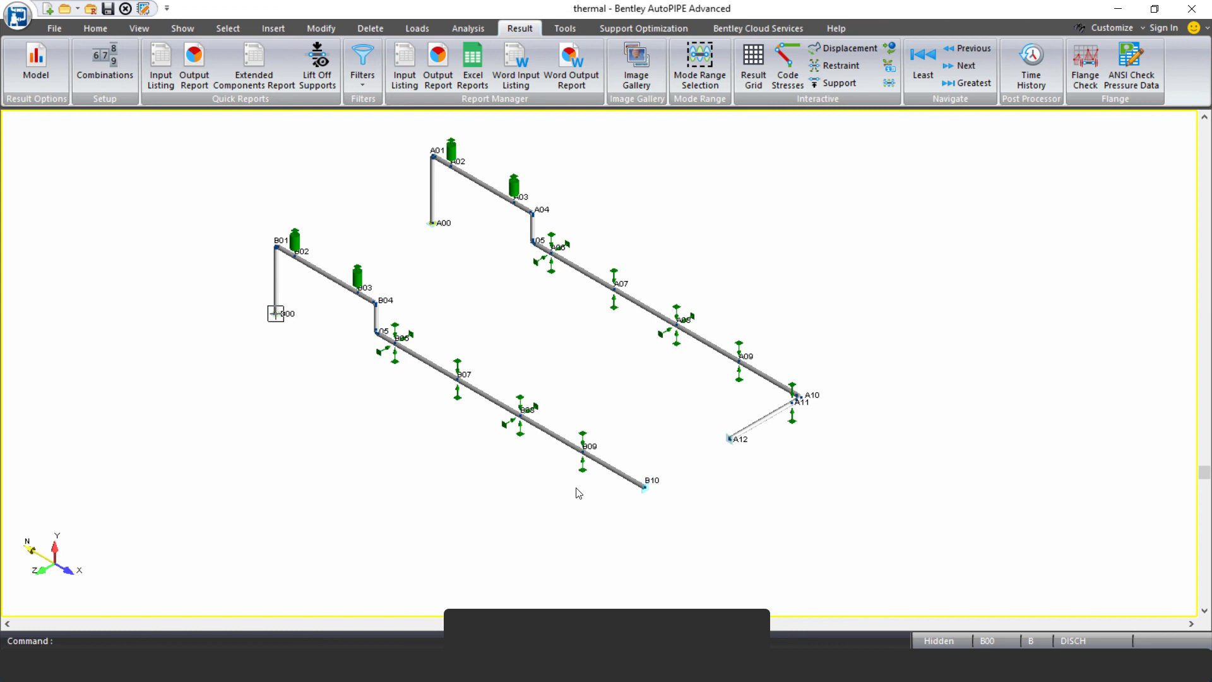
mouse_move(584, 493)
mouse_down()
mouse_move(448, 417)
mouse_move(442, 442)
mouse_up()
drag(283, 294, 307, 312)
mouse_move(301, 292)
mouse_down()
mouse_move(307, 313)
mouse_move(275, 319)
mouse_up()
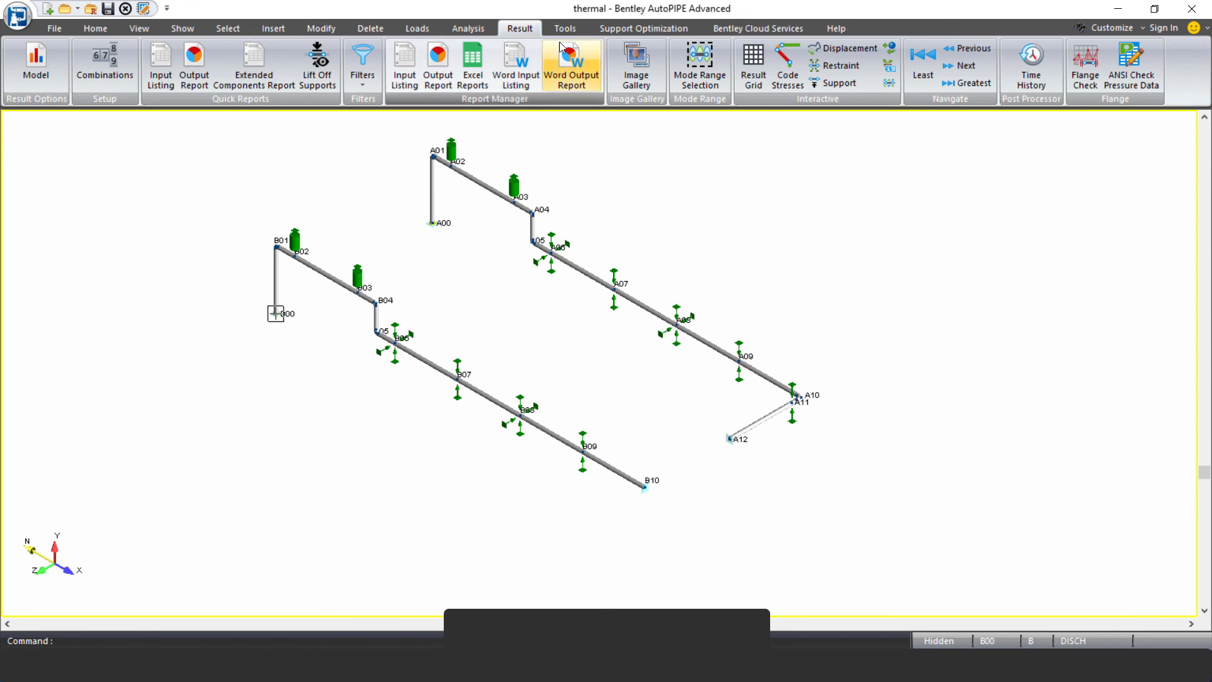
click(468, 29)
Rerun the static analysis and plot Amb to T1 code stresses, showing B05 F at ratio 1.07.
click(450, 63)
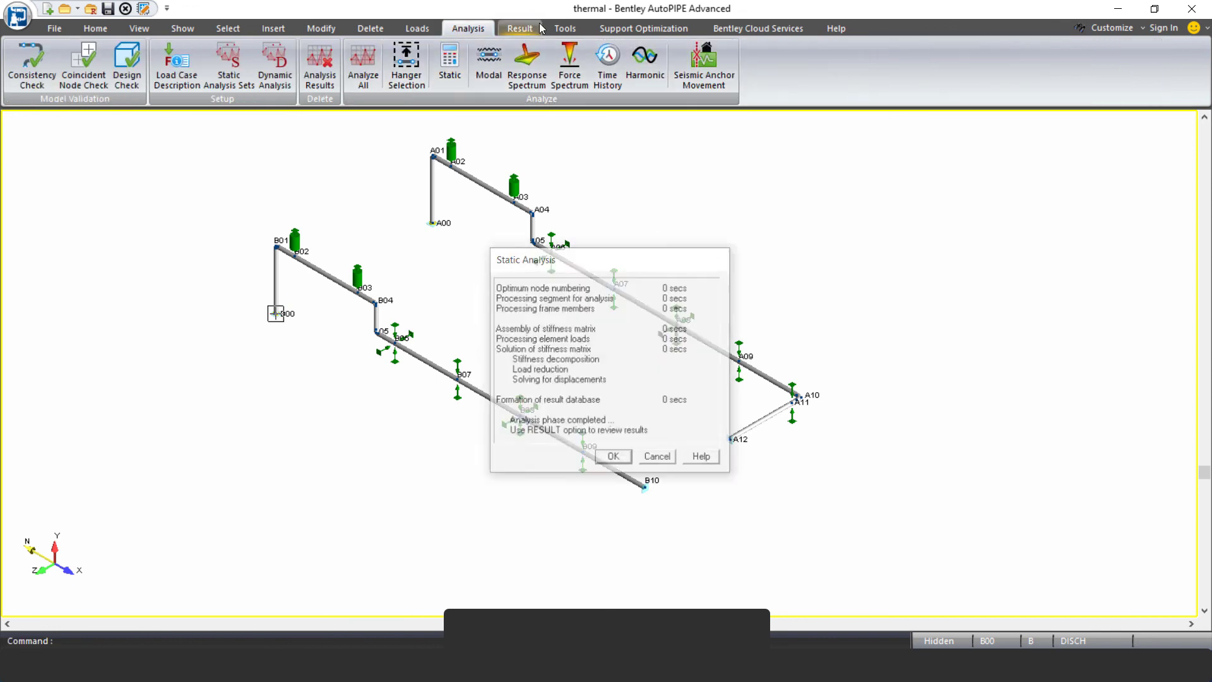
click(788, 63)
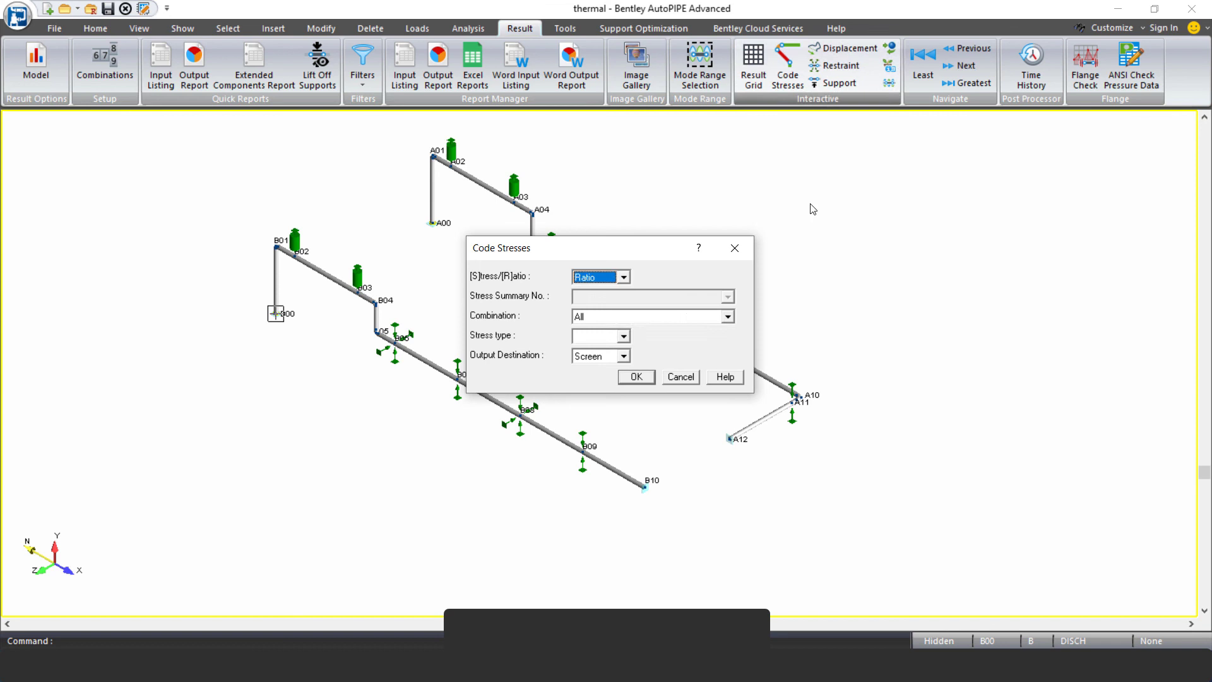
click(675, 316)
click(667, 352)
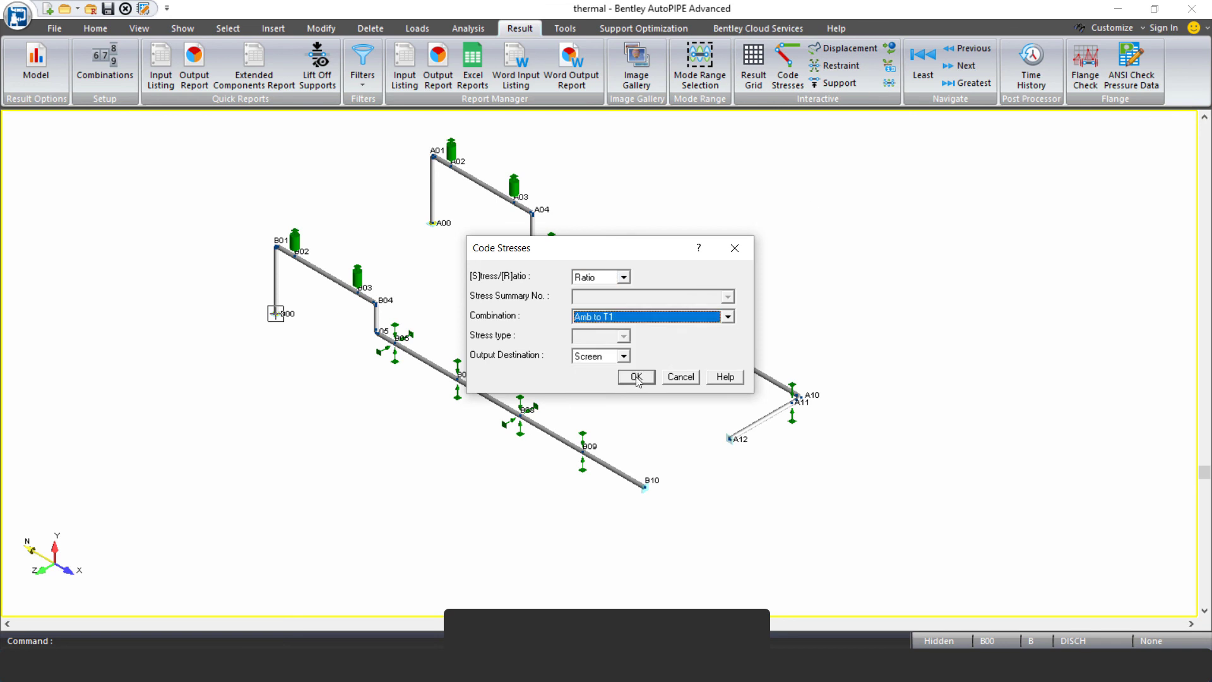
click(637, 376)
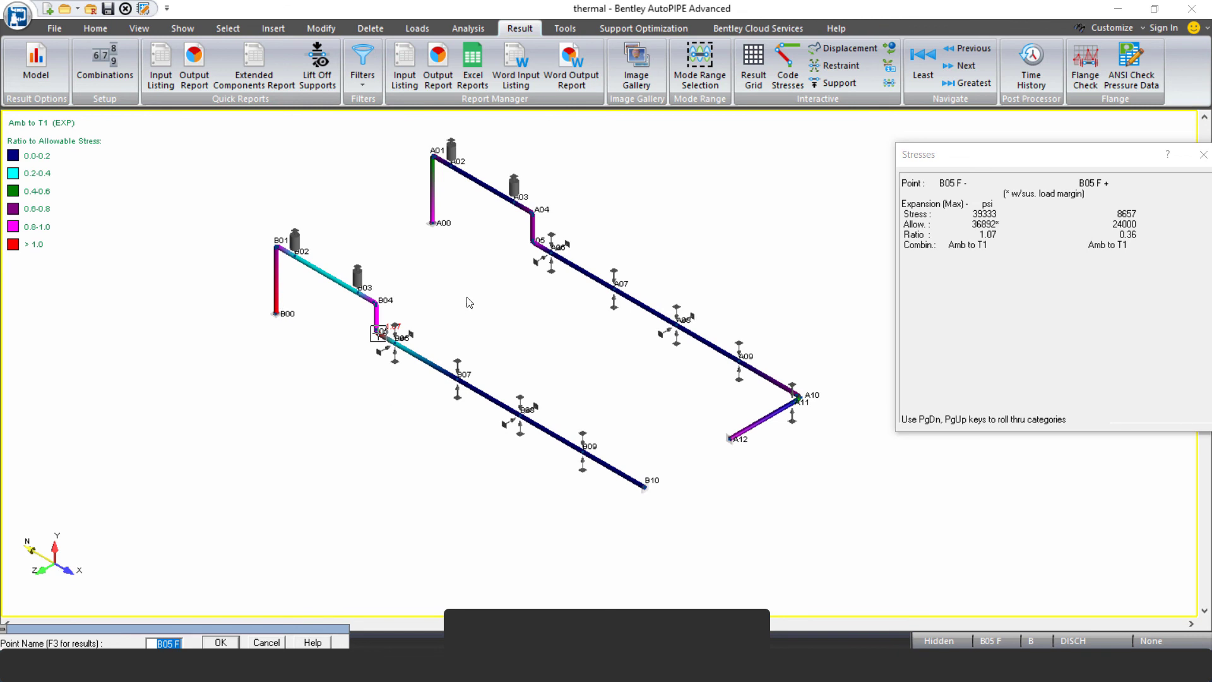
Animate the Thermal 1 deflected shape of segments A and B.
click(822, 46)
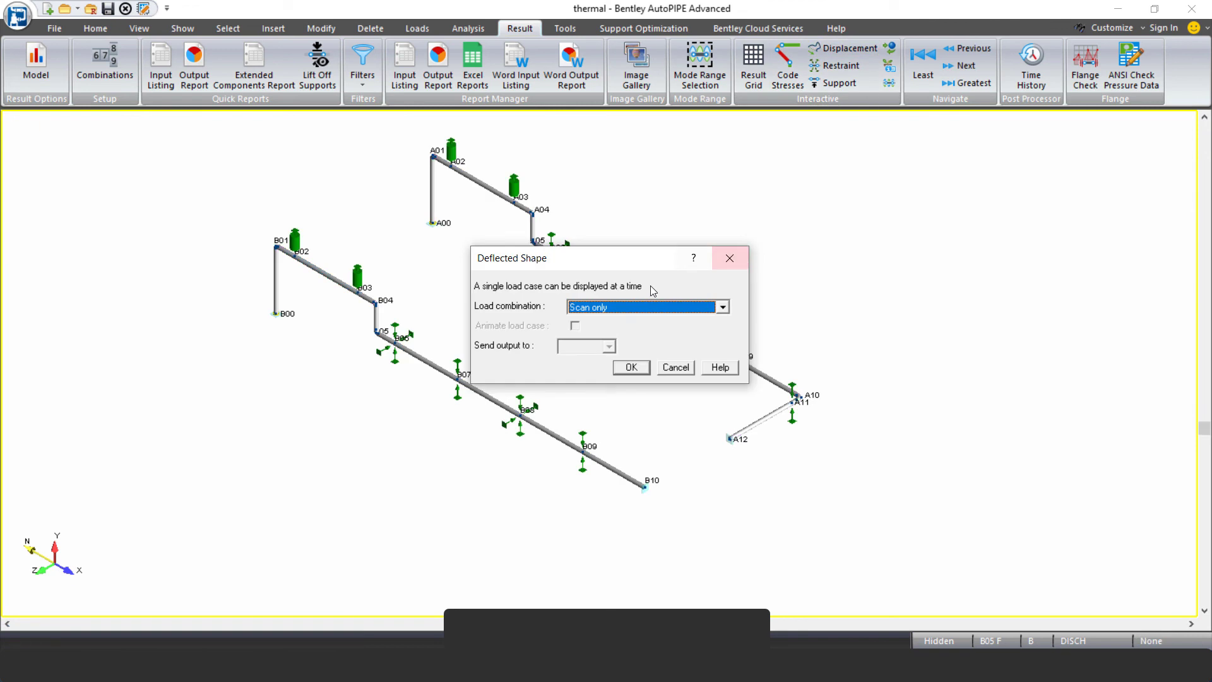
click(620, 307)
click(587, 341)
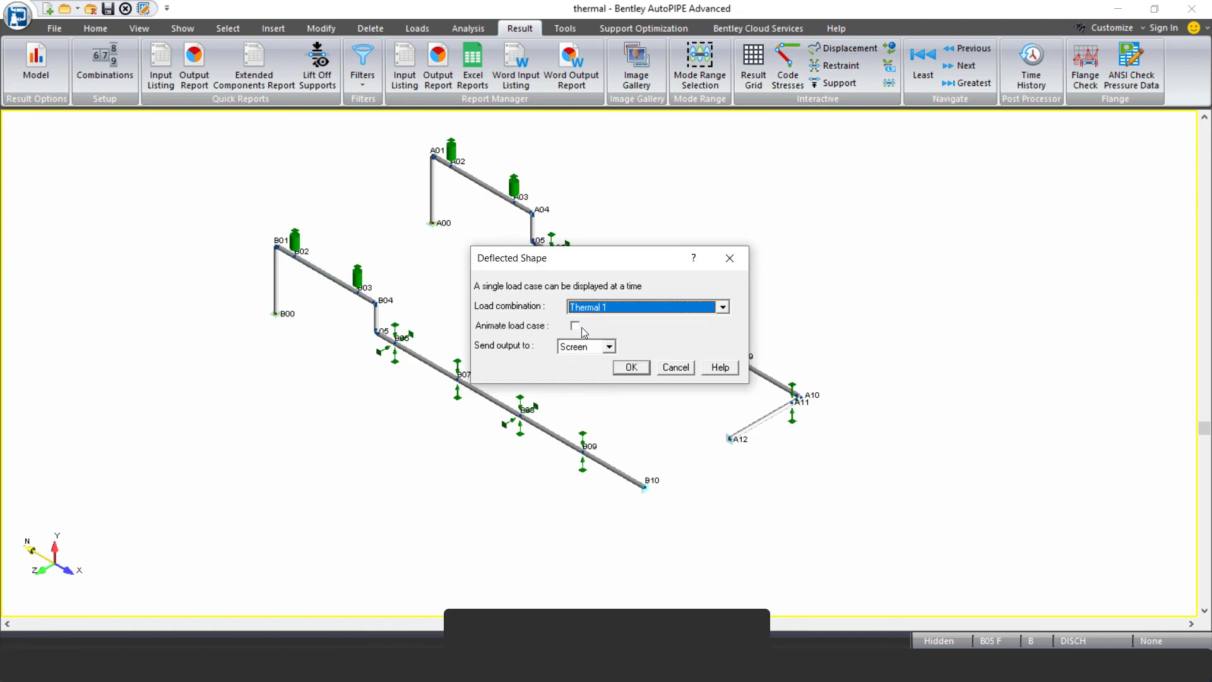
click(575, 325)
click(630, 368)
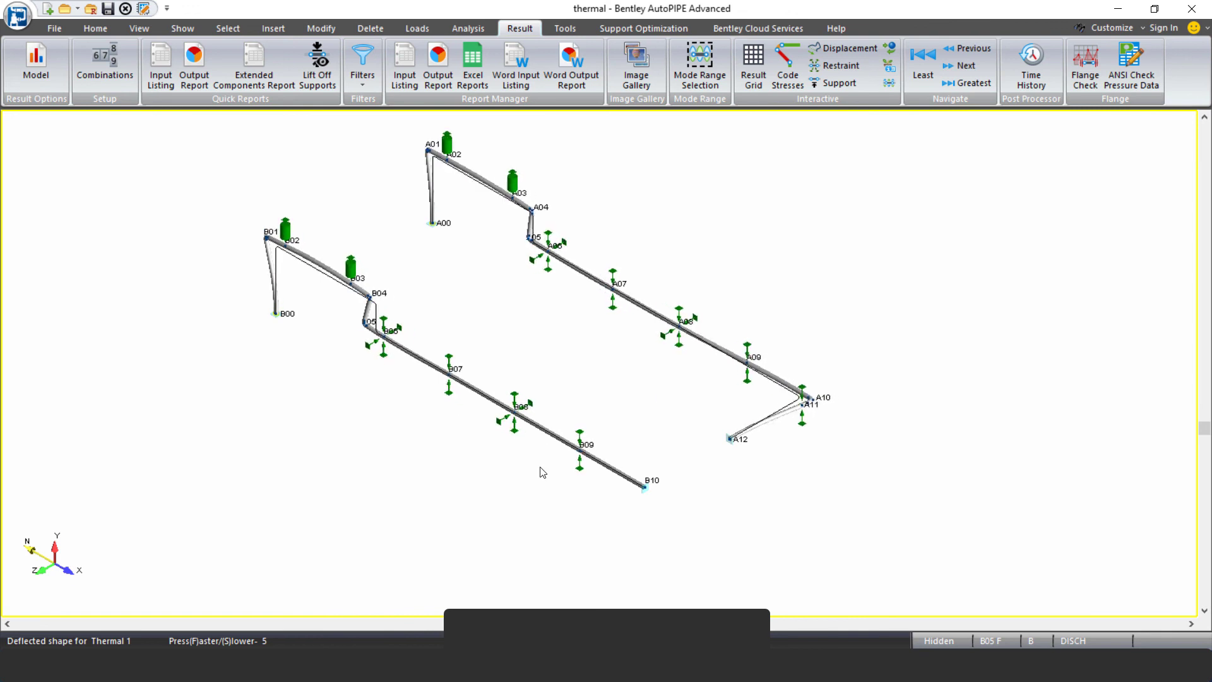
List B05 F's displacements (3.081 in total), mark them up, then clear the results display.
key(F3)
mouse_move(386, 259)
mouse_down()
mouse_move(354, 226)
mouse_move(404, 277)
mouse_up()
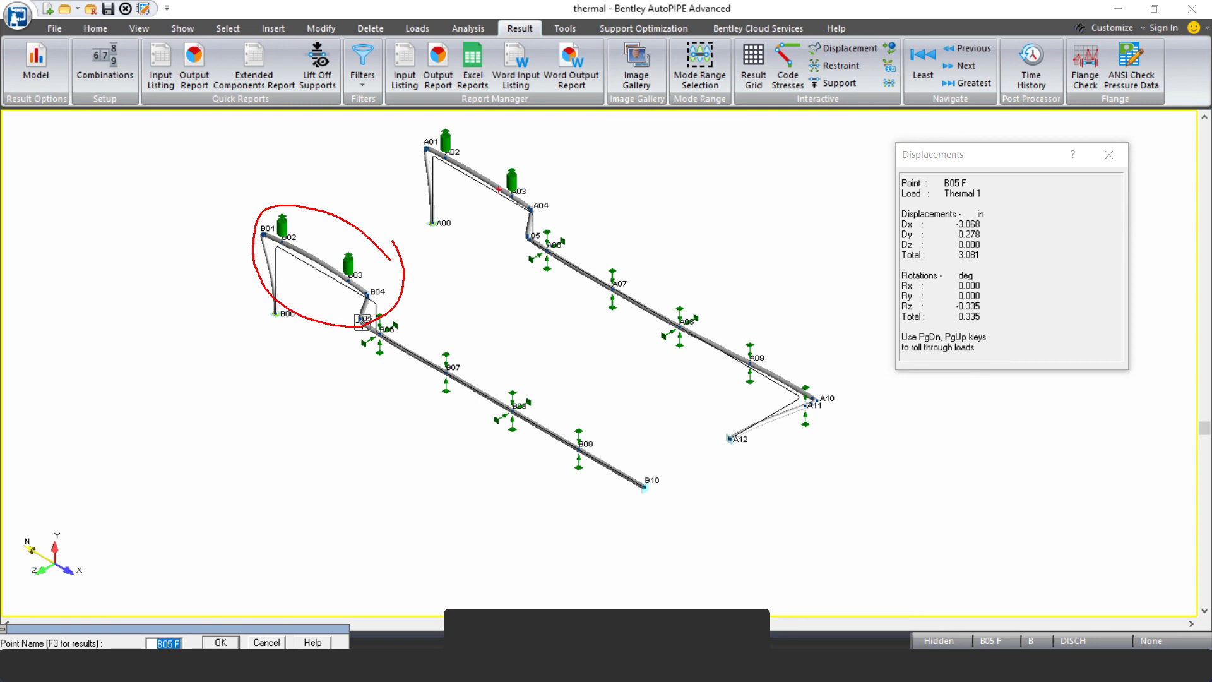
mouse_move(504, 144)
mouse_down()
mouse_move(518, 236)
mouse_move(542, 148)
mouse_up()
drag(470, 151, 505, 183)
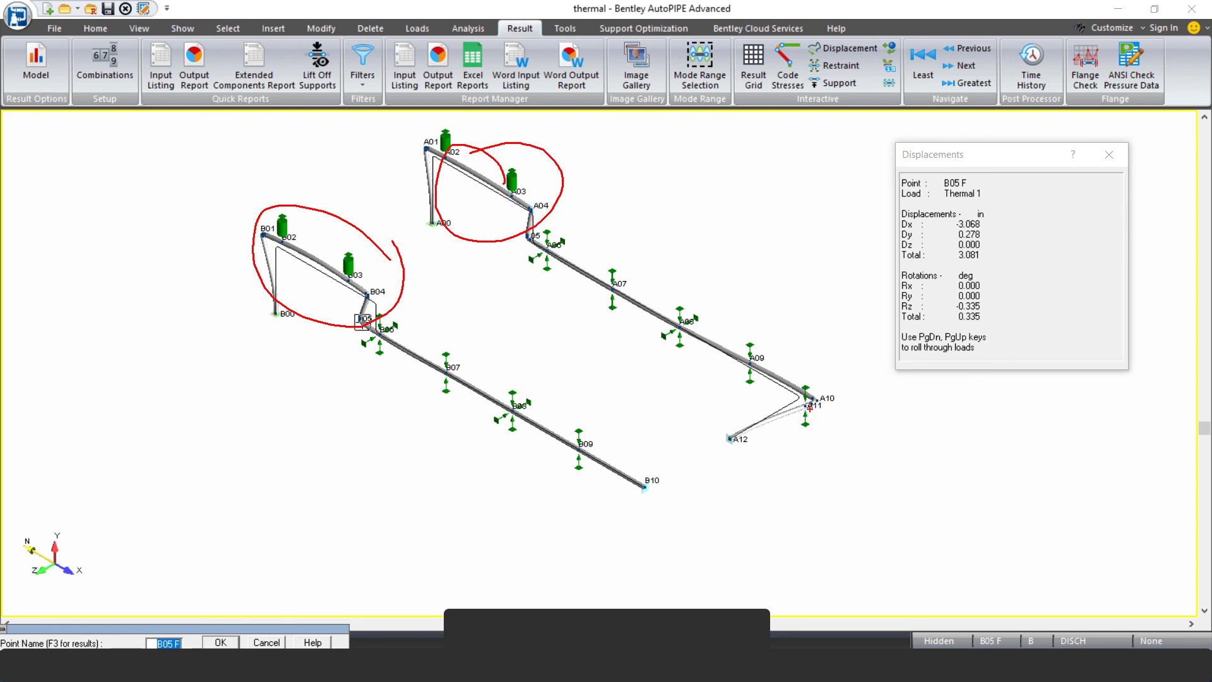
mouse_move(766, 348)
mouse_down()
mouse_move(817, 363)
mouse_move(829, 387)
mouse_move(801, 385)
mouse_move(801, 434)
mouse_move(824, 420)
mouse_up()
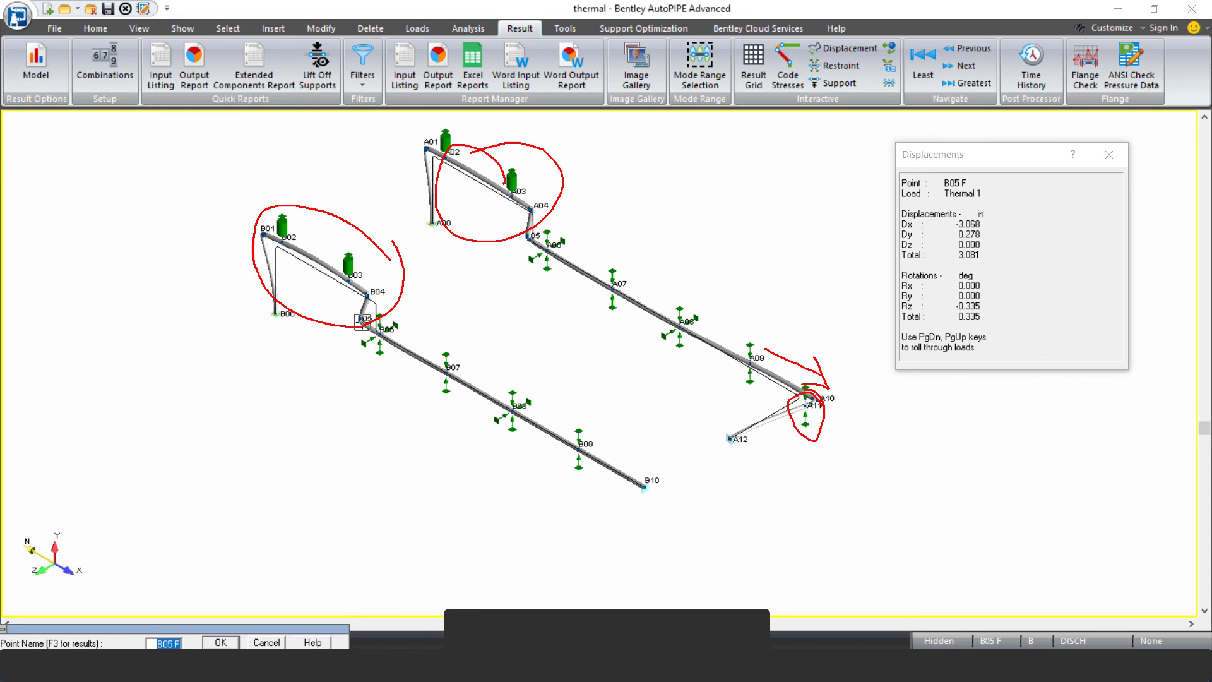
mouse_move(652, 496)
mouse_down()
mouse_move(629, 505)
mouse_move(633, 487)
mouse_up()
key(Escape)
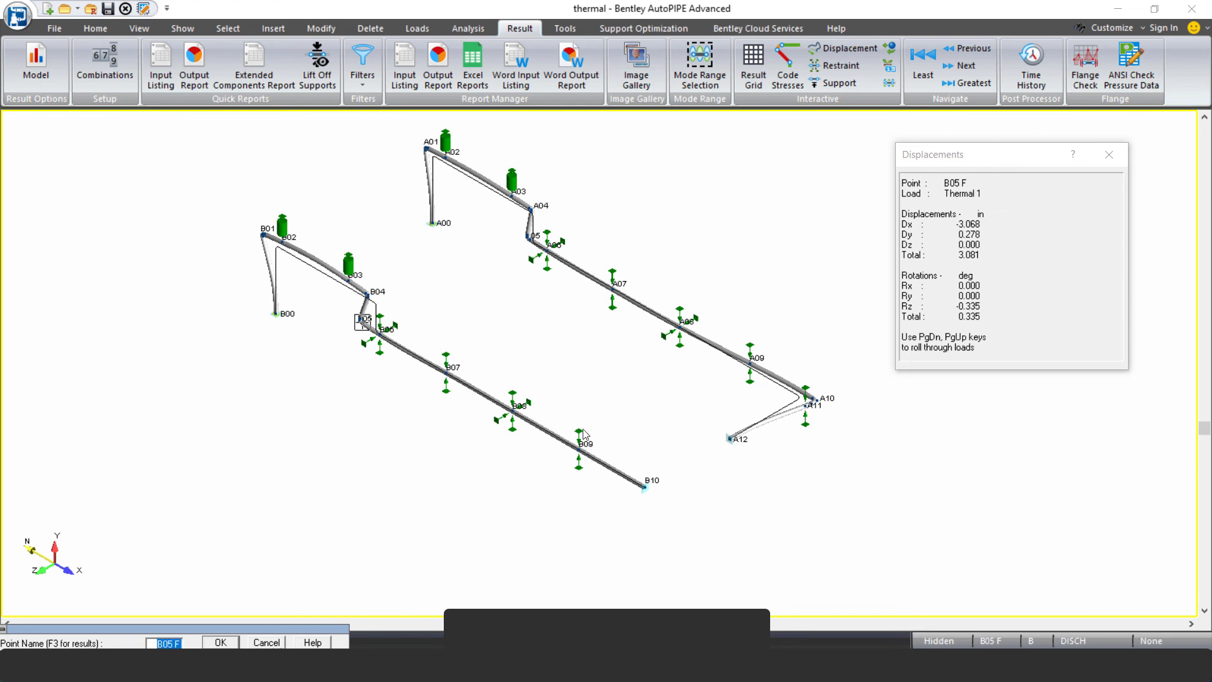
key(Escape)
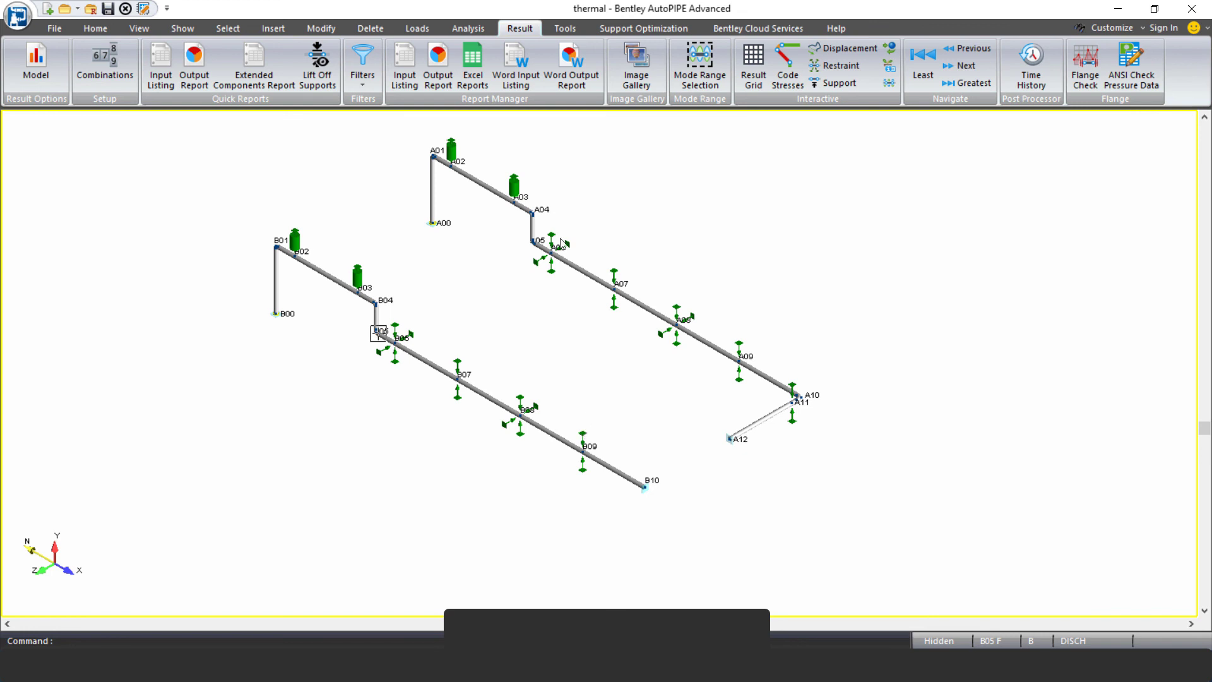
Make segment C visible from the component data table and zoom in on it.
click(144, 9)
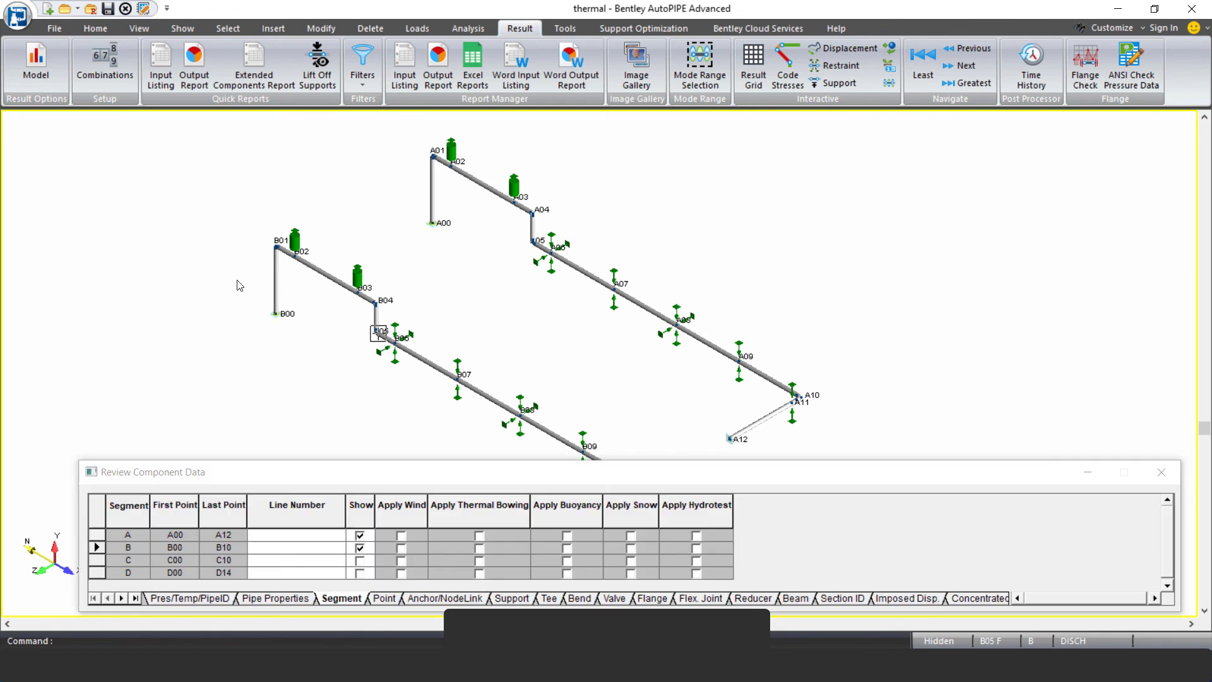
click(360, 560)
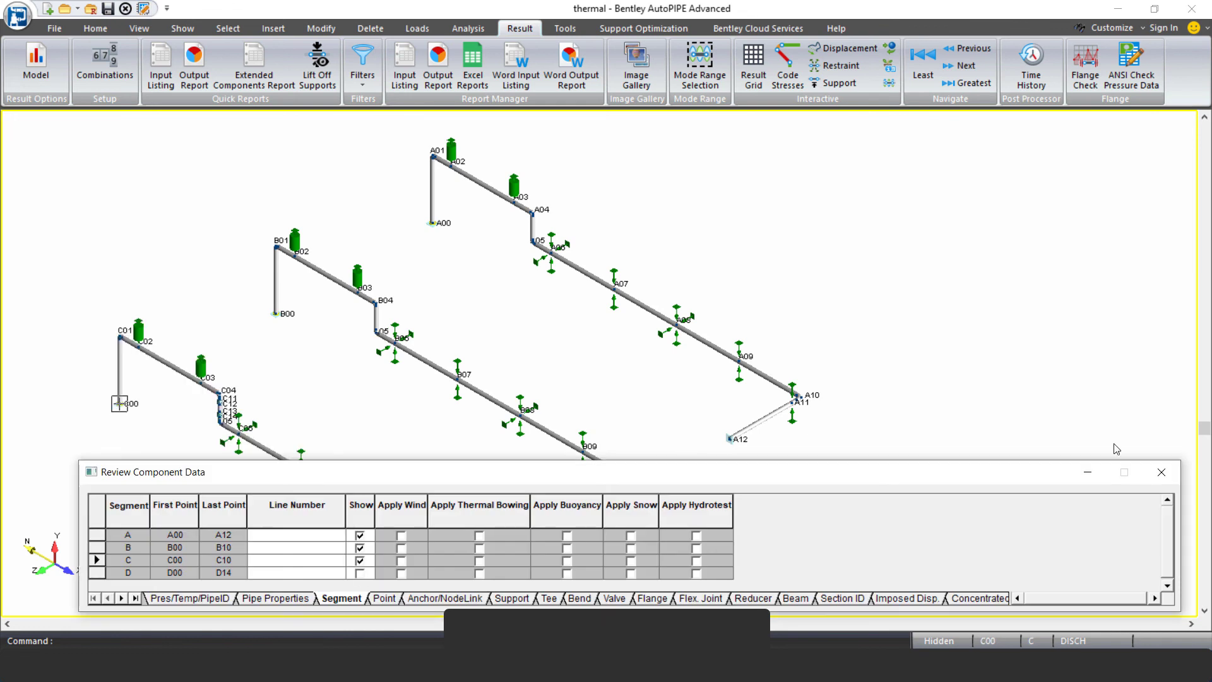
click(1161, 472)
scroll(339, 560, up, 5)
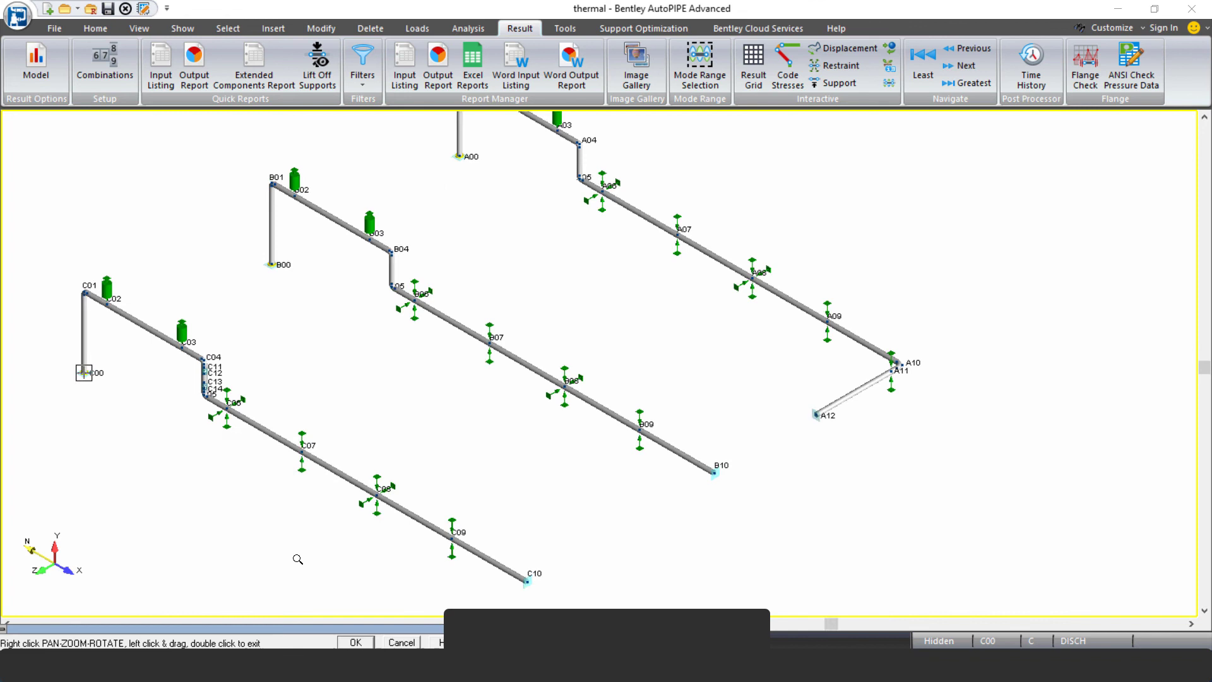
scroll(388, 282, up, 4)
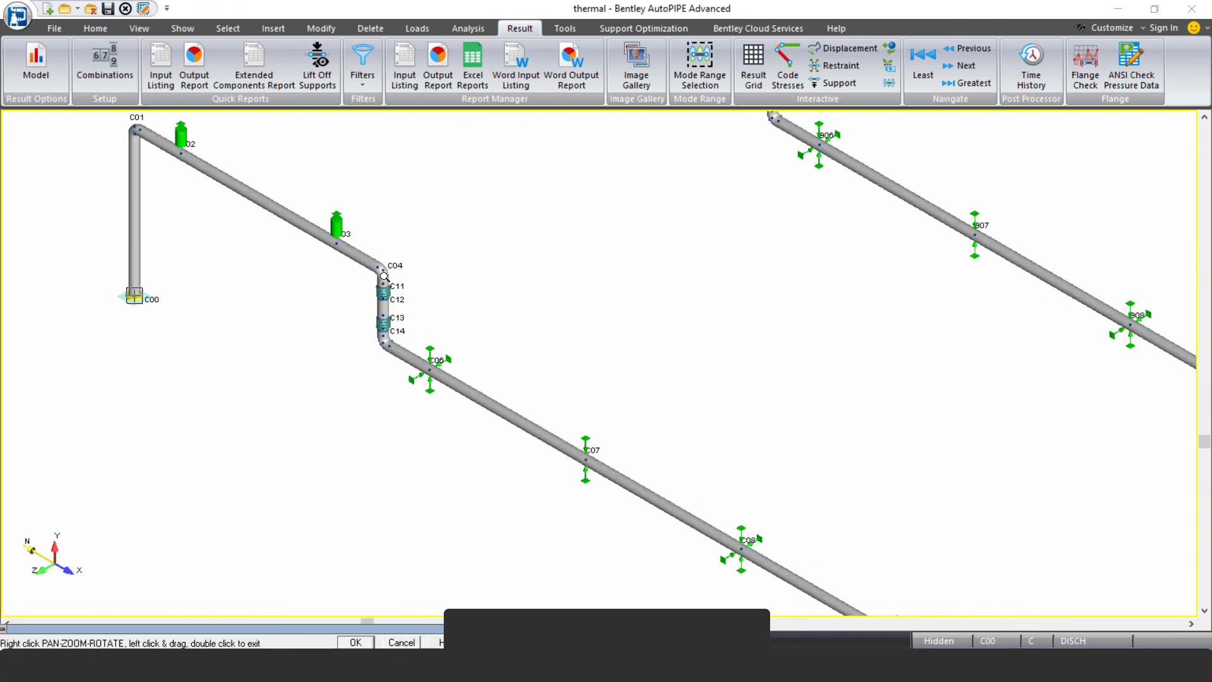
double_click(423, 316)
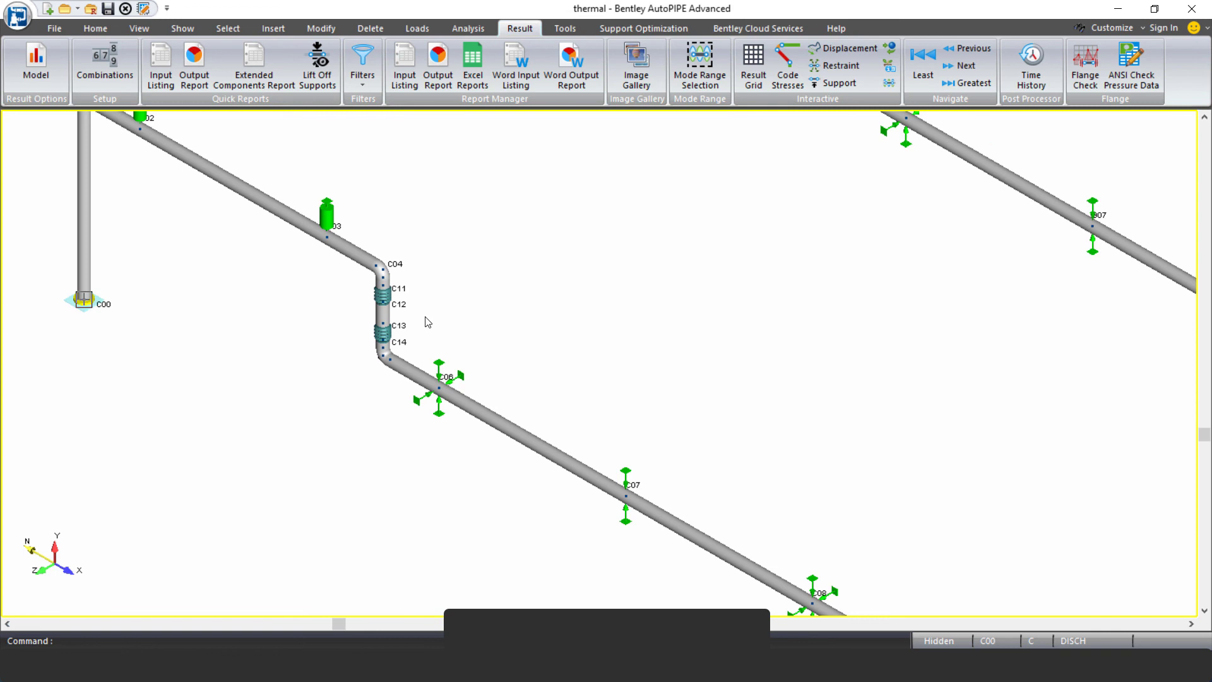
Define flexible joint C11–C12 with length 1.50 and zero Y-bending stiffness.
double_click(385, 300)
click(710, 395)
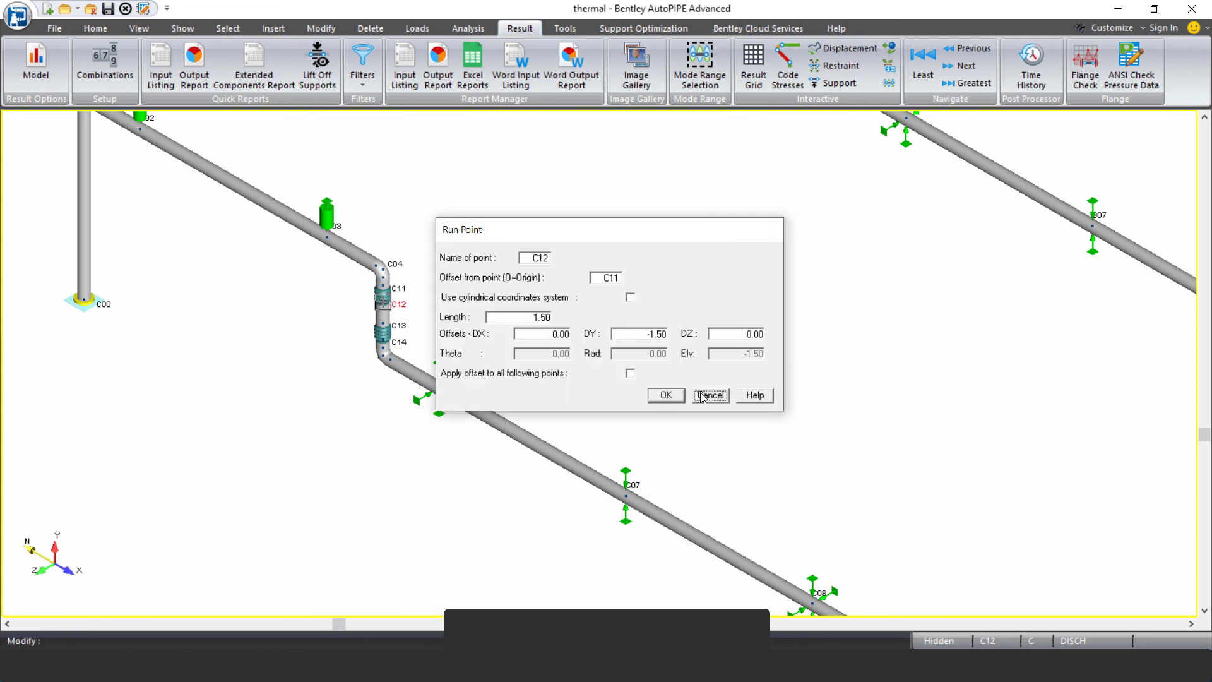
scroll(379, 281, up, 3)
double_click(370, 294)
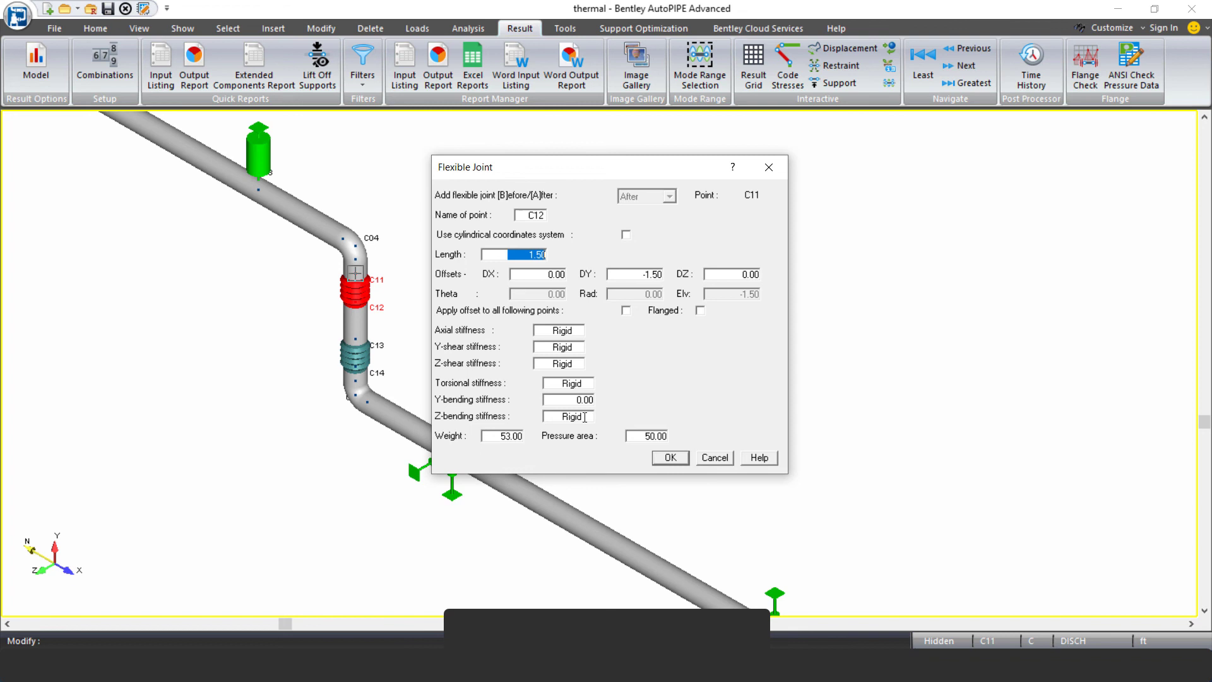
click(670, 457)
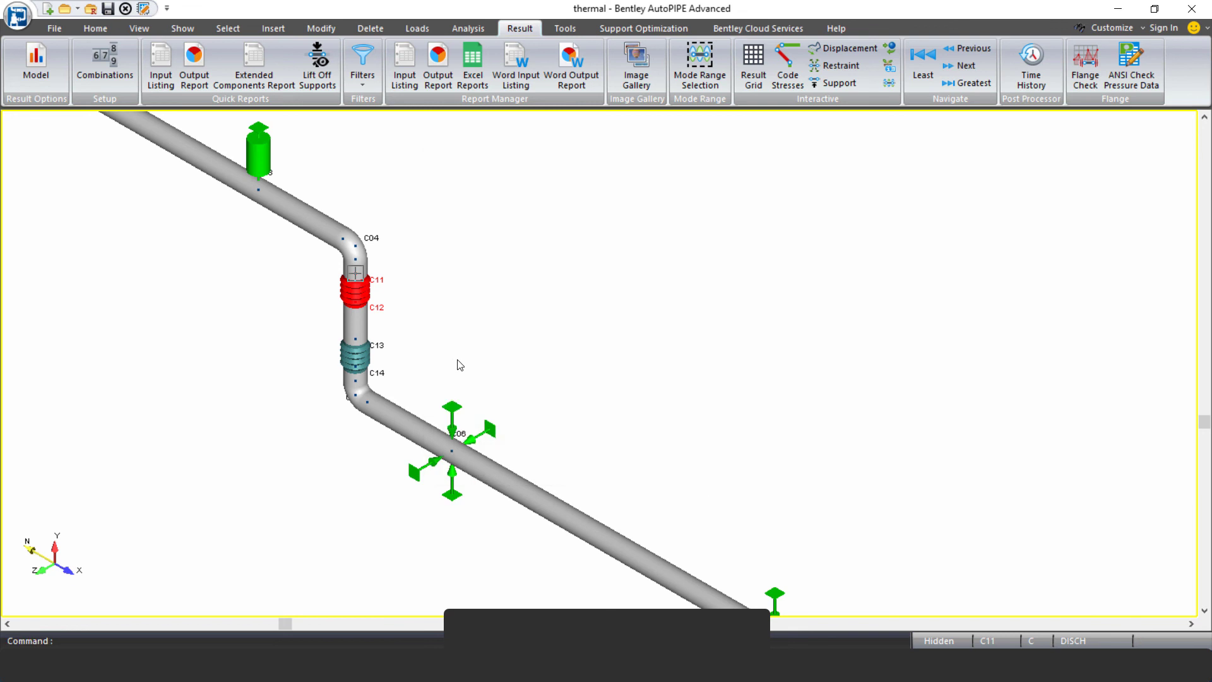
Zoom out and pan the model to bring line B back into view.
scroll(457, 363, down, 4)
scroll(571, 378, down, 3)
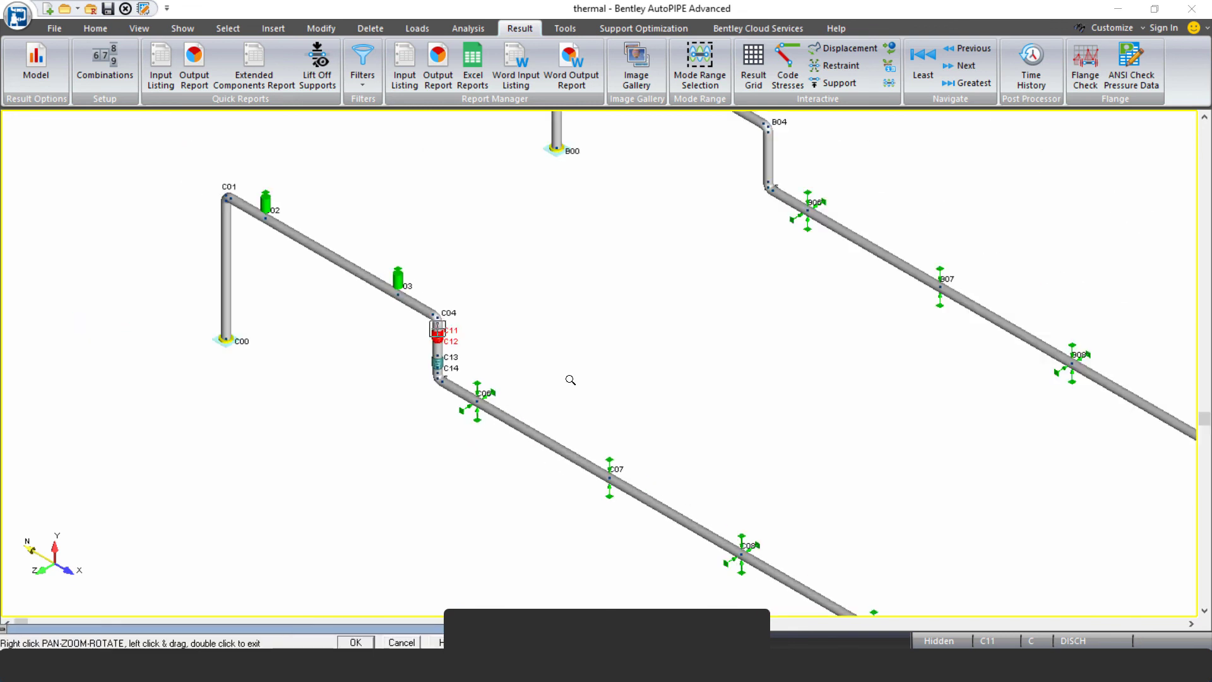
double_click(503, 346)
scroll(523, 375, down, 2)
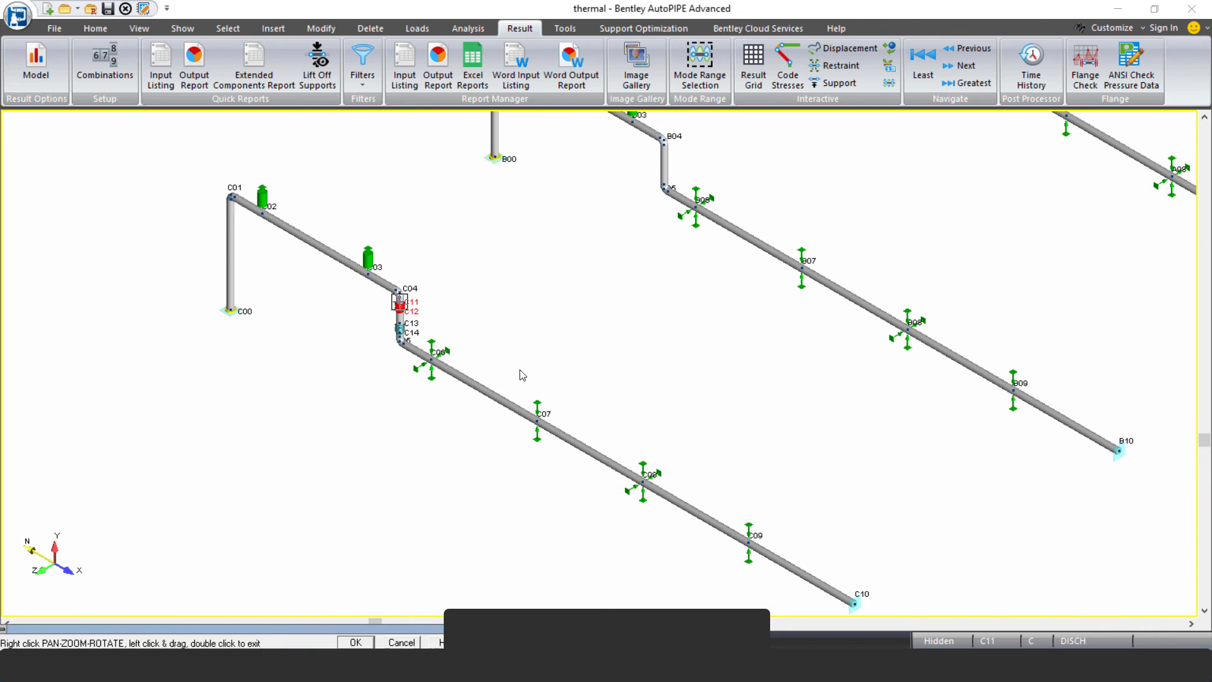
drag(523, 374, 500, 348)
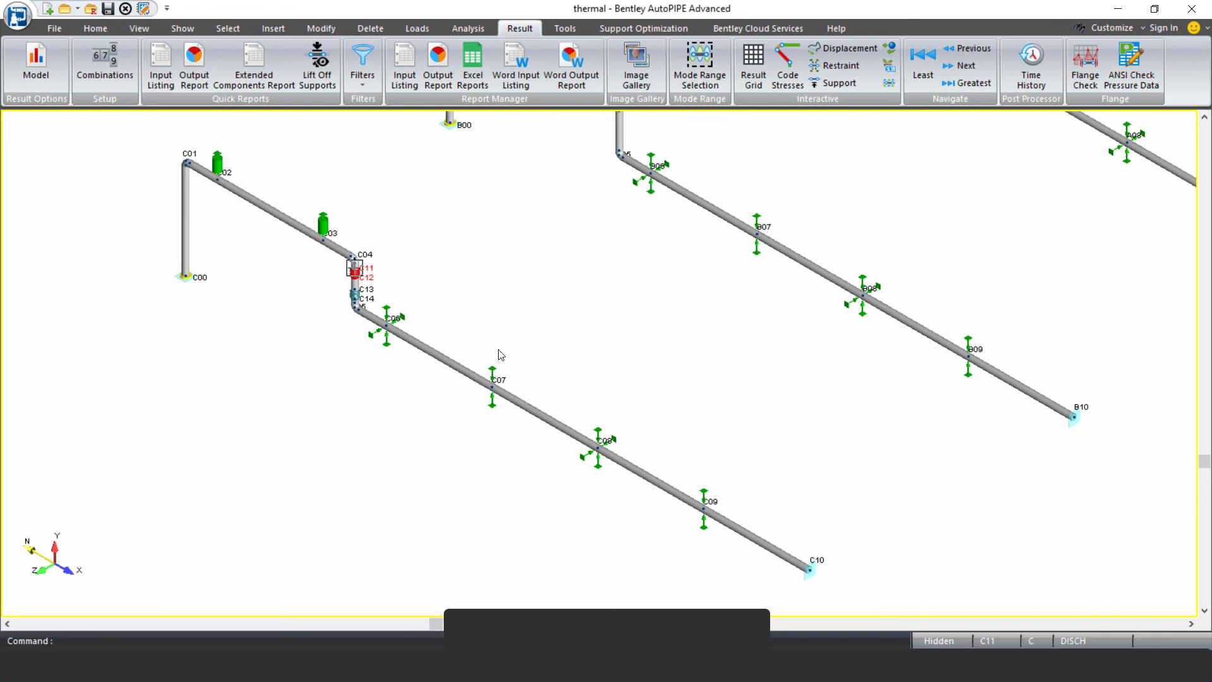
scroll(500, 354, down, 2)
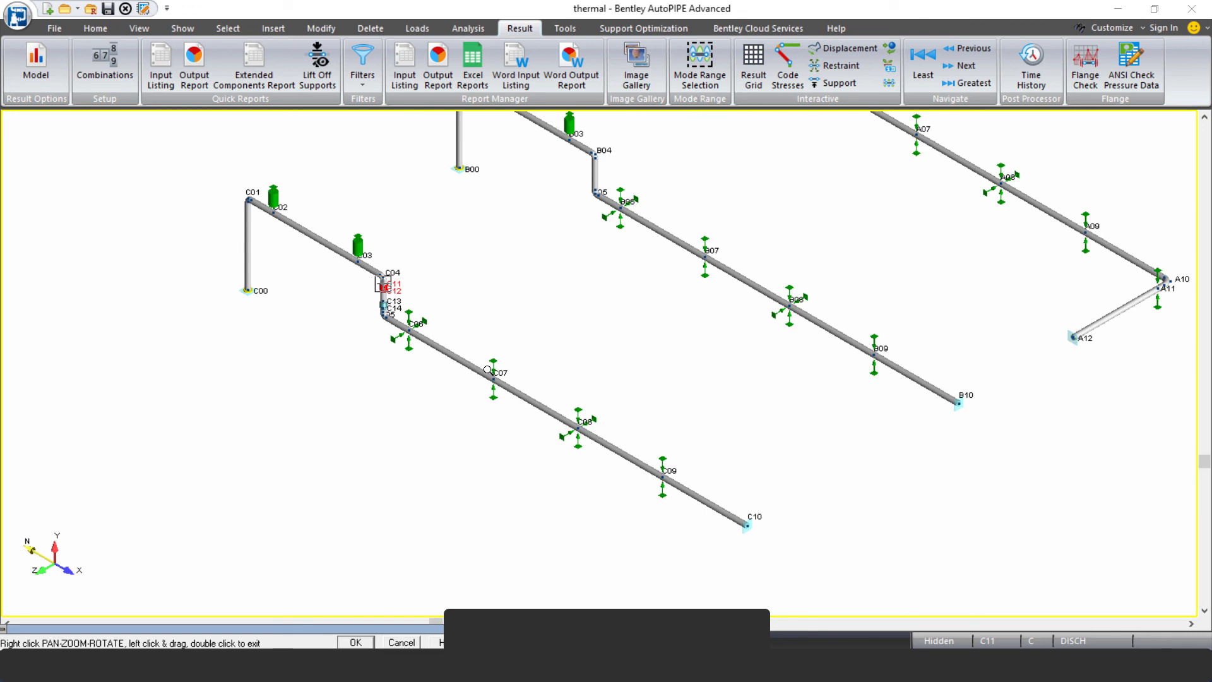
Rerun the static analysis and plot the Amb to T1 code stress ratios.
click(468, 28)
click(450, 63)
key(Return)
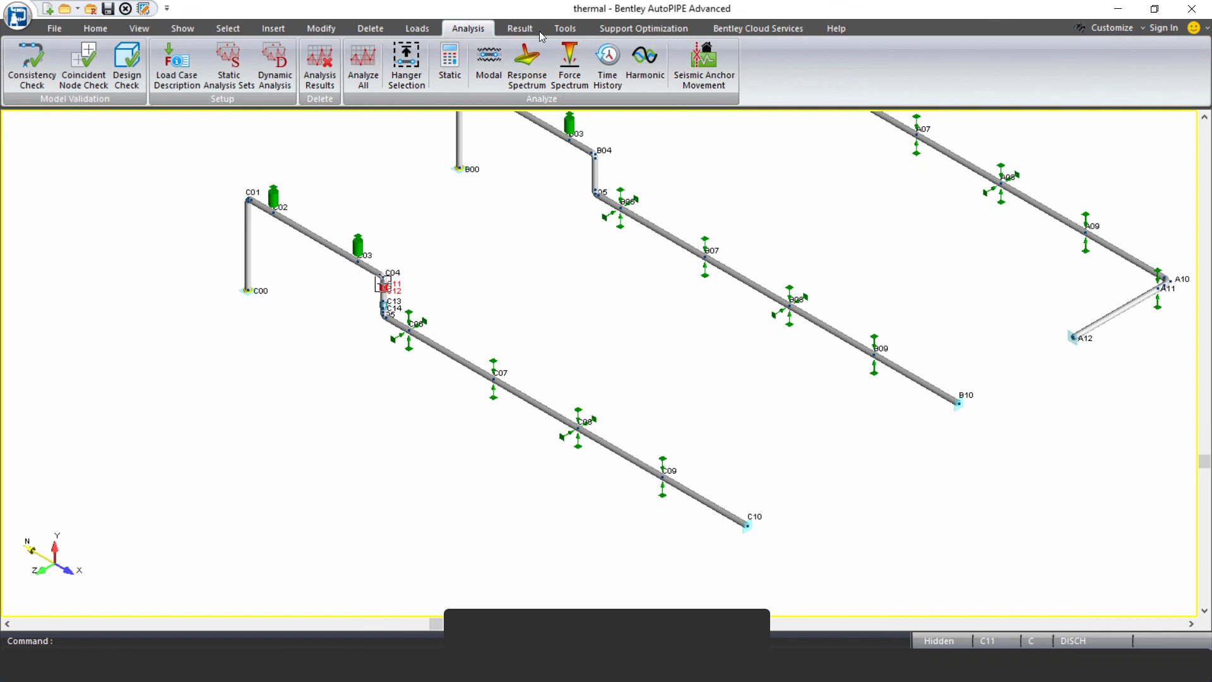
click(521, 28)
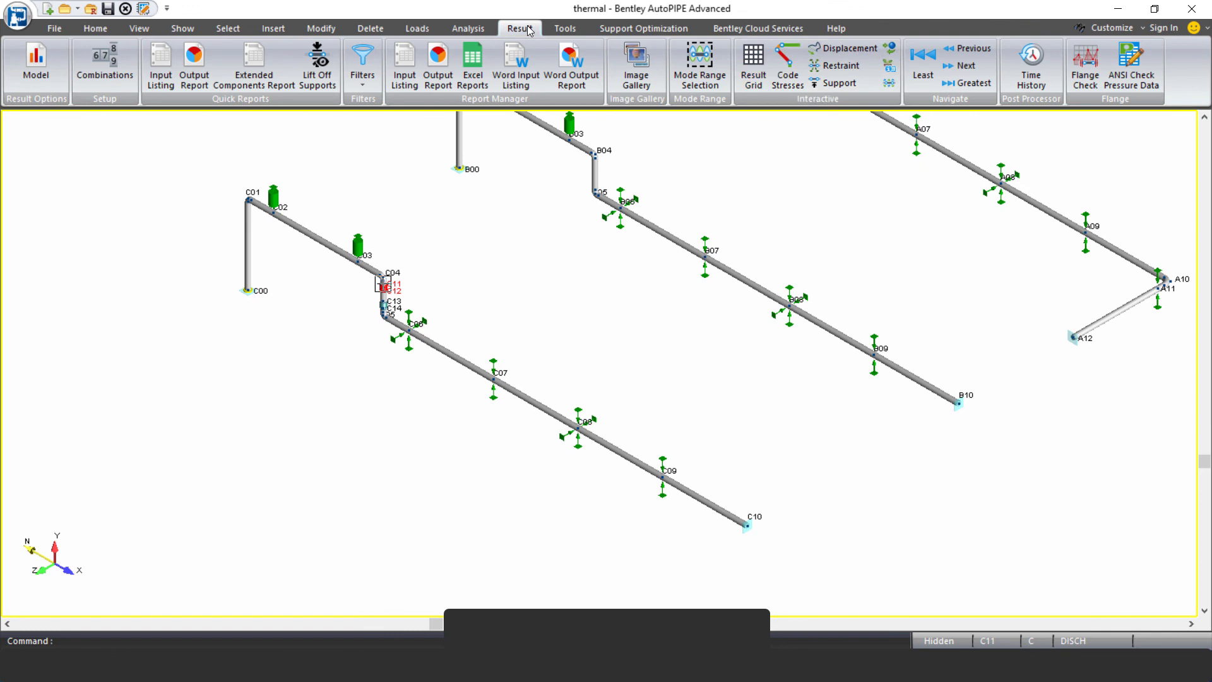
click(787, 63)
click(692, 318)
click(674, 357)
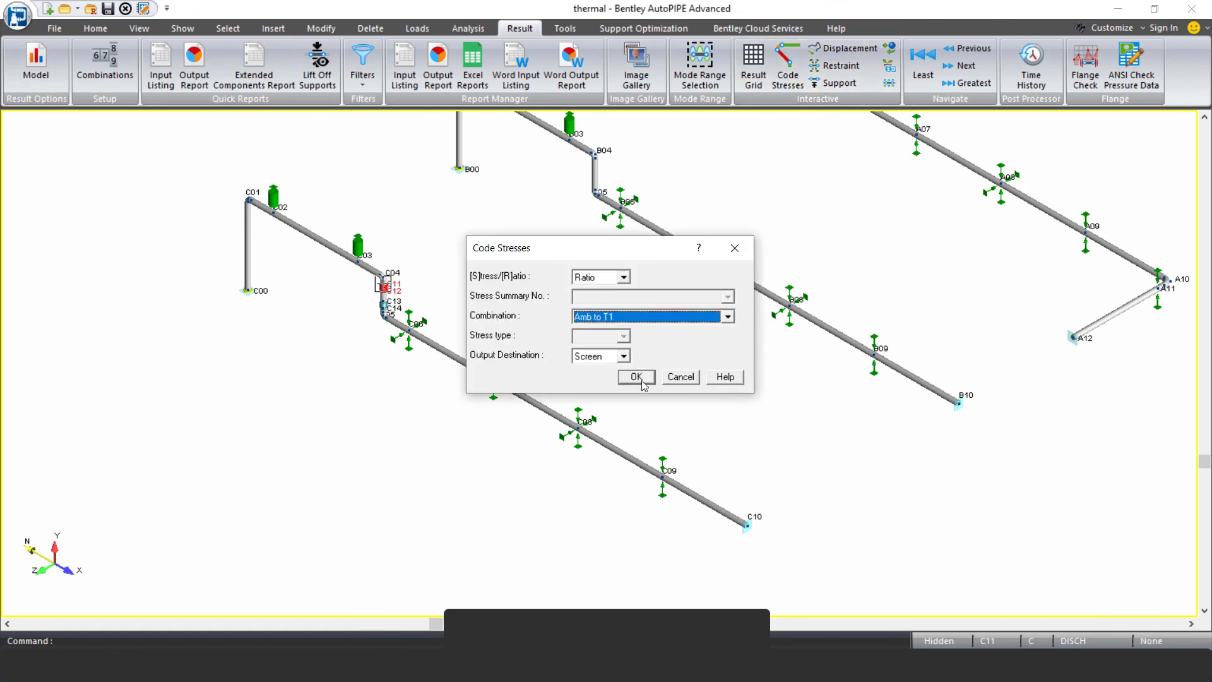
click(636, 377)
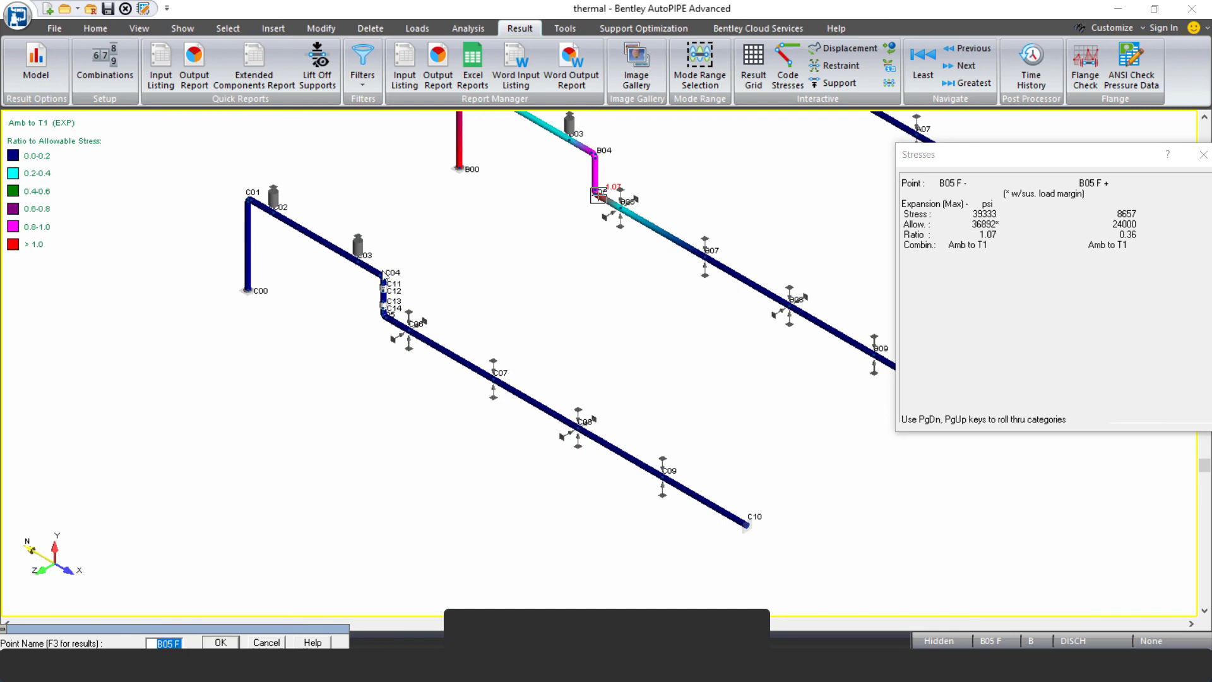
Inspect stresses at C07, C09 (5 of 24000 psi) and C04, then clear the plot.
click(494, 385)
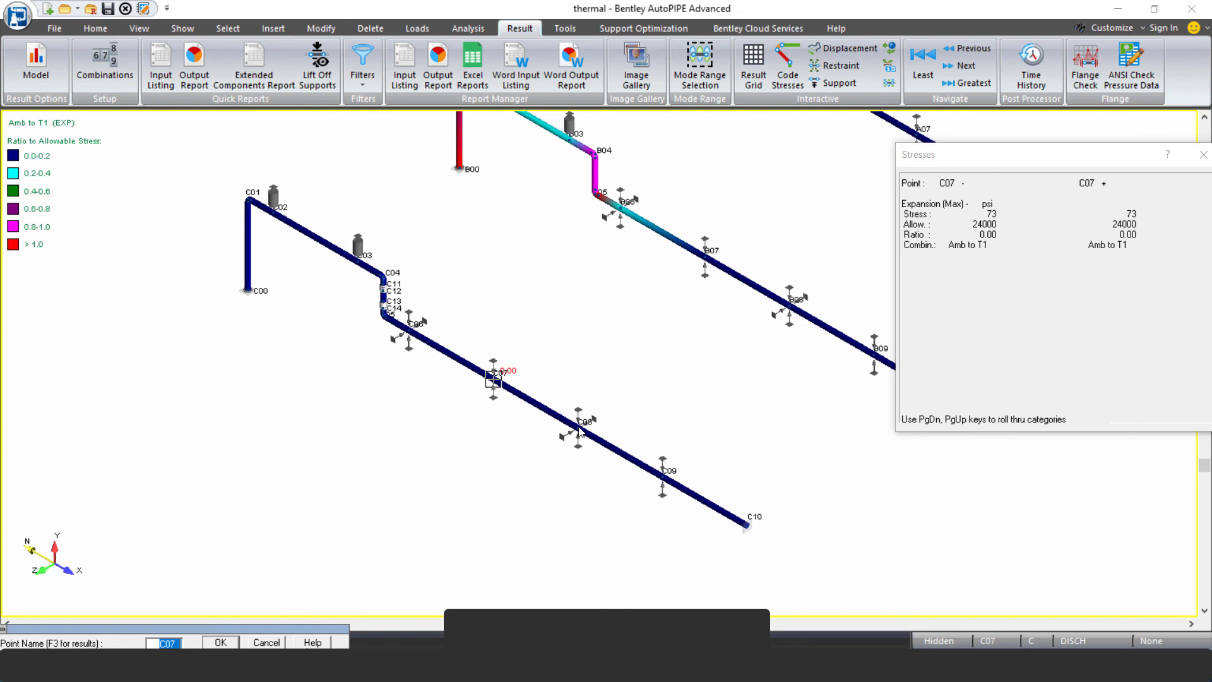
click(663, 482)
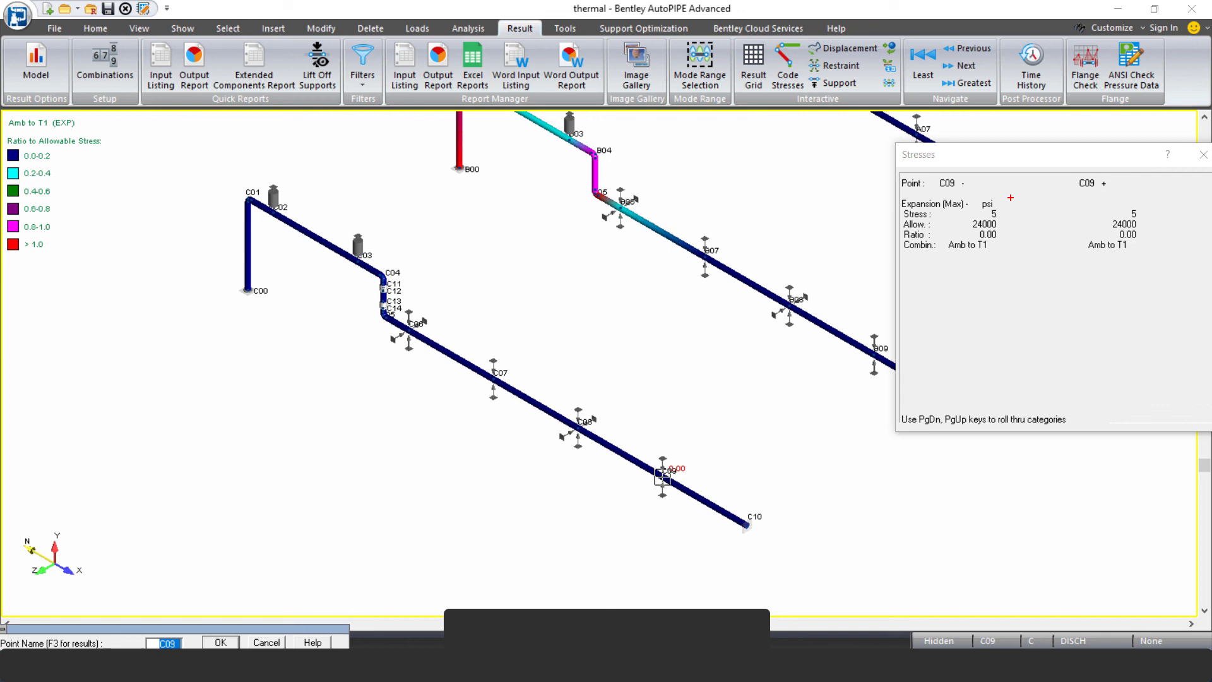
mouse_move(1010, 197)
mouse_down()
mouse_move(995, 227)
mouse_move(1001, 195)
mouse_up()
click(384, 278)
key(Escape)
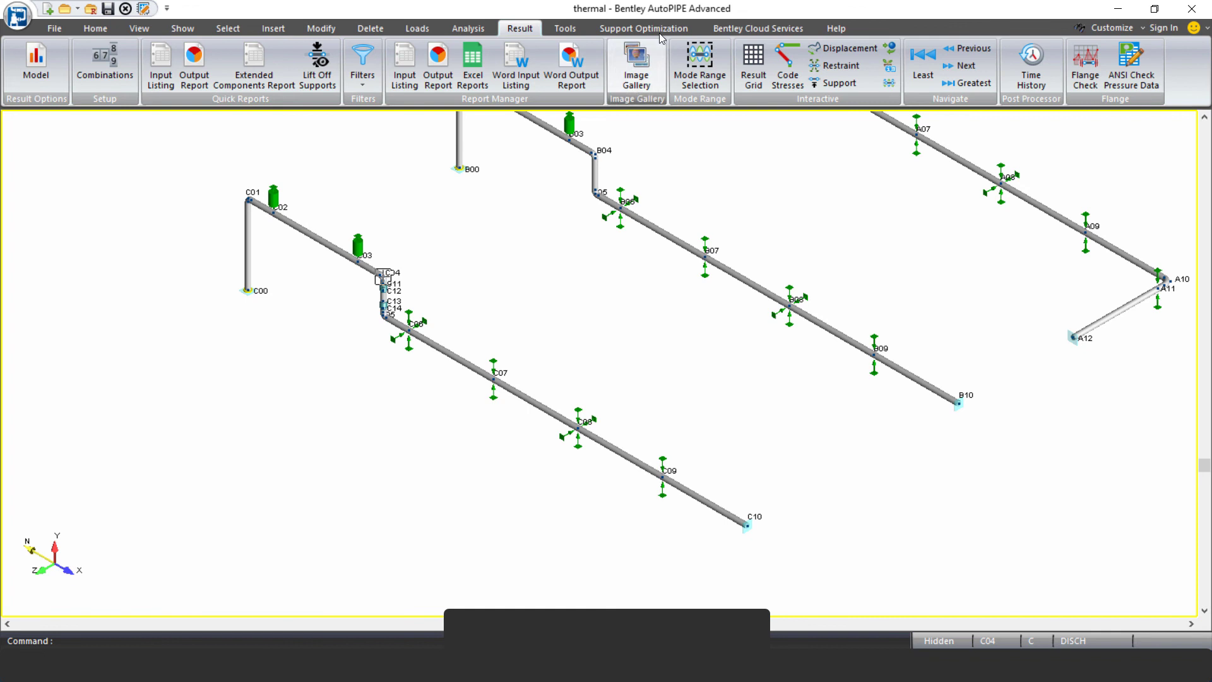
click(840, 48)
click(636, 306)
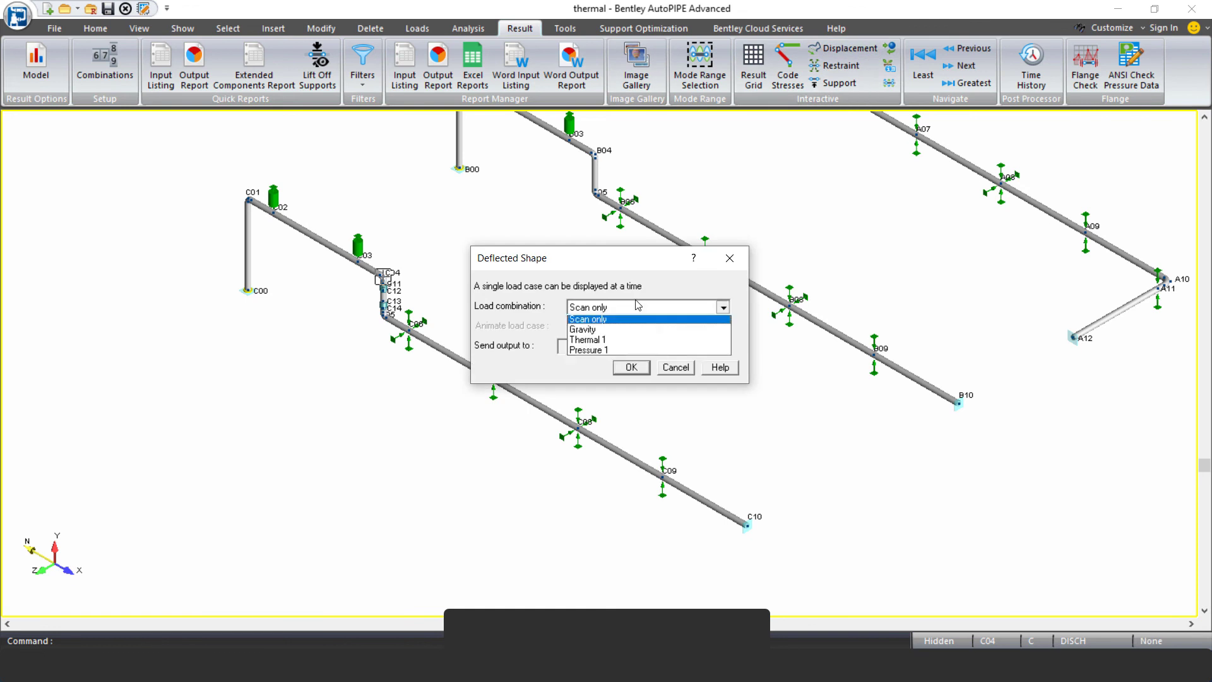
click(630, 342)
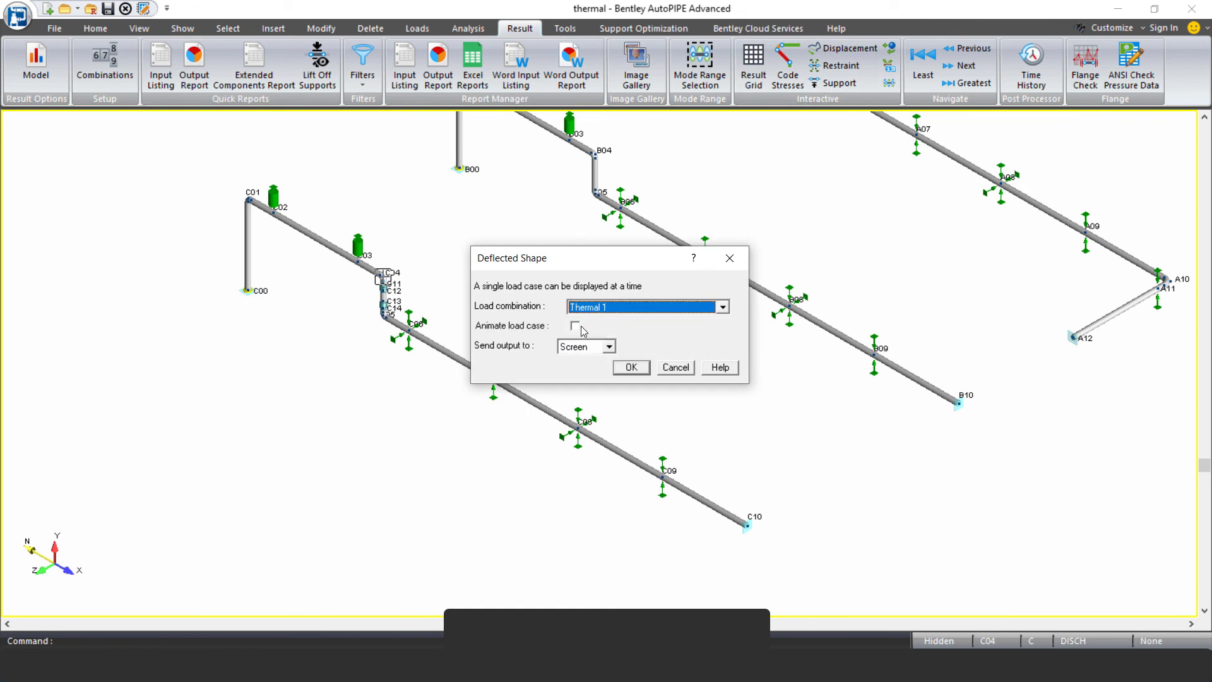
click(575, 326)
click(632, 366)
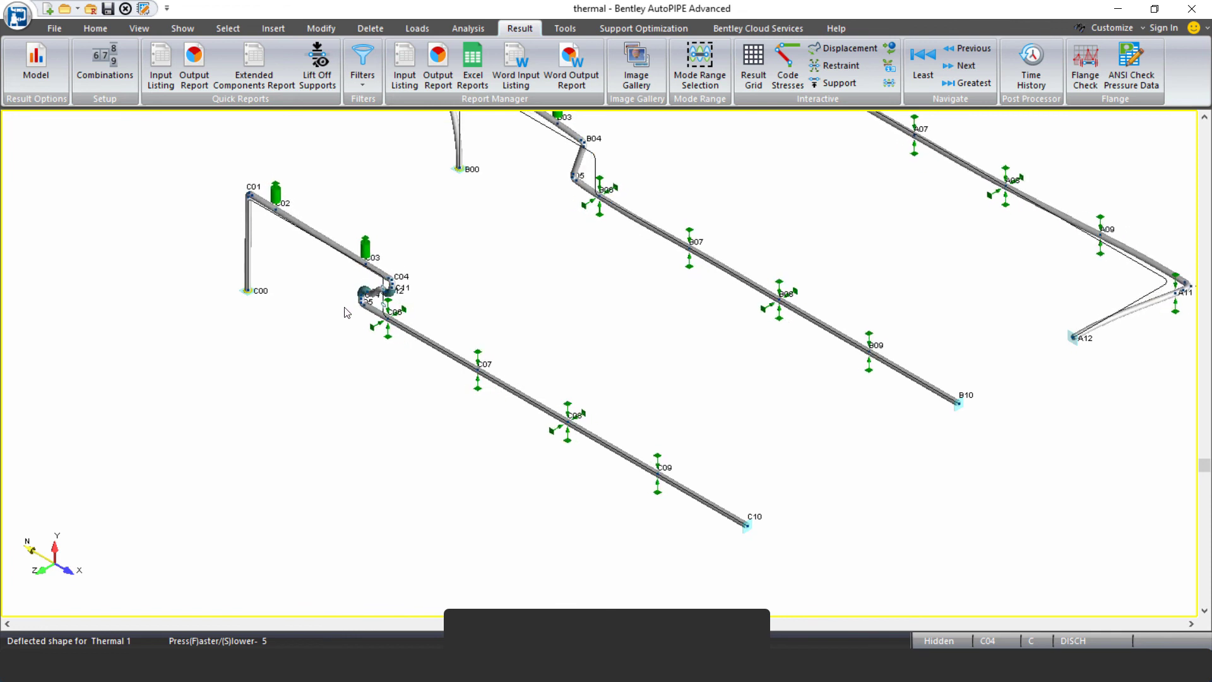
key(d)
scroll(363, 280, up, 5)
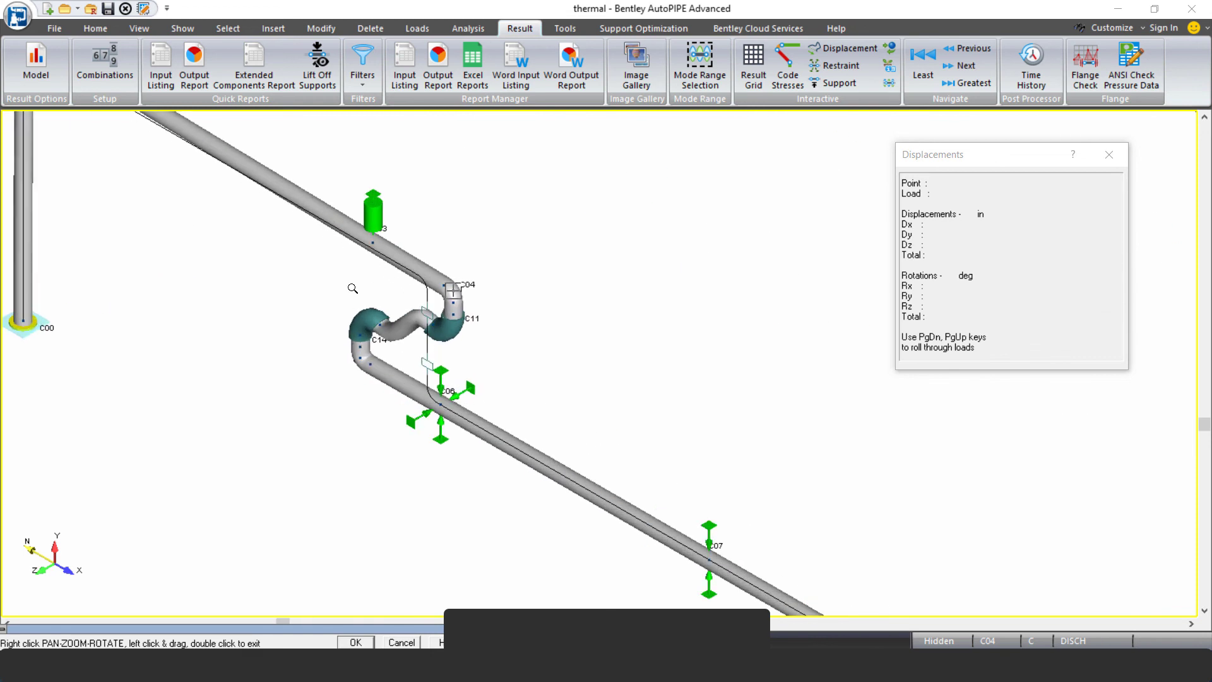
click(365, 340)
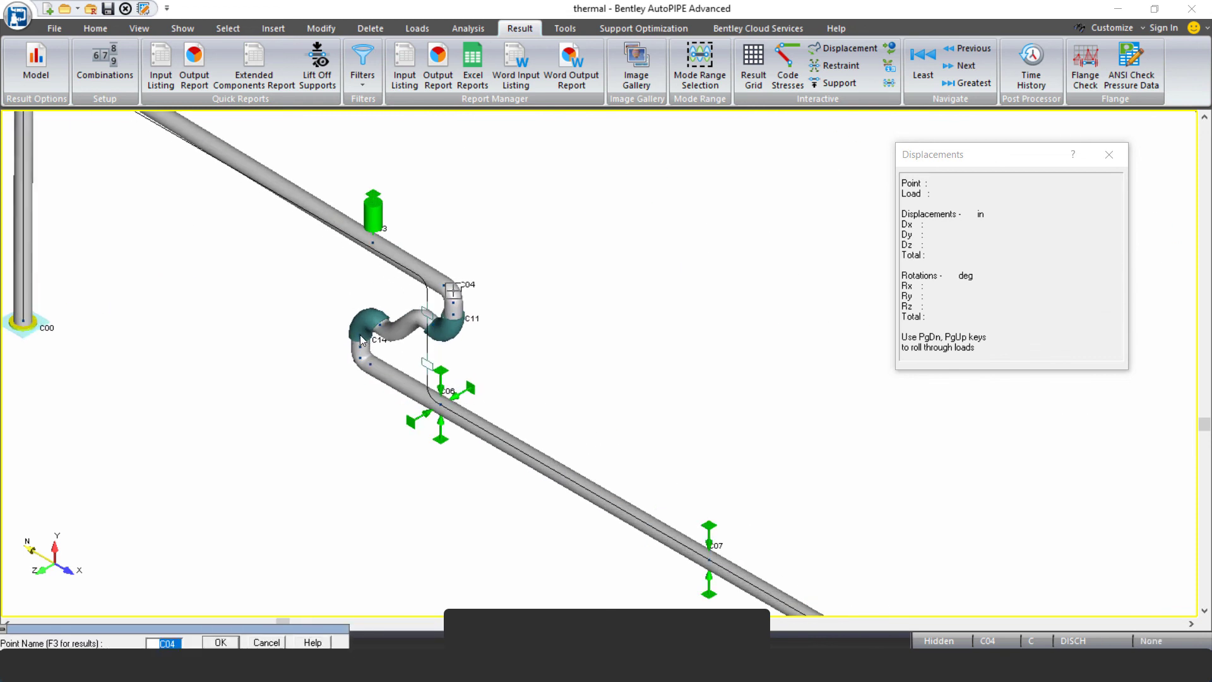
click(452, 326)
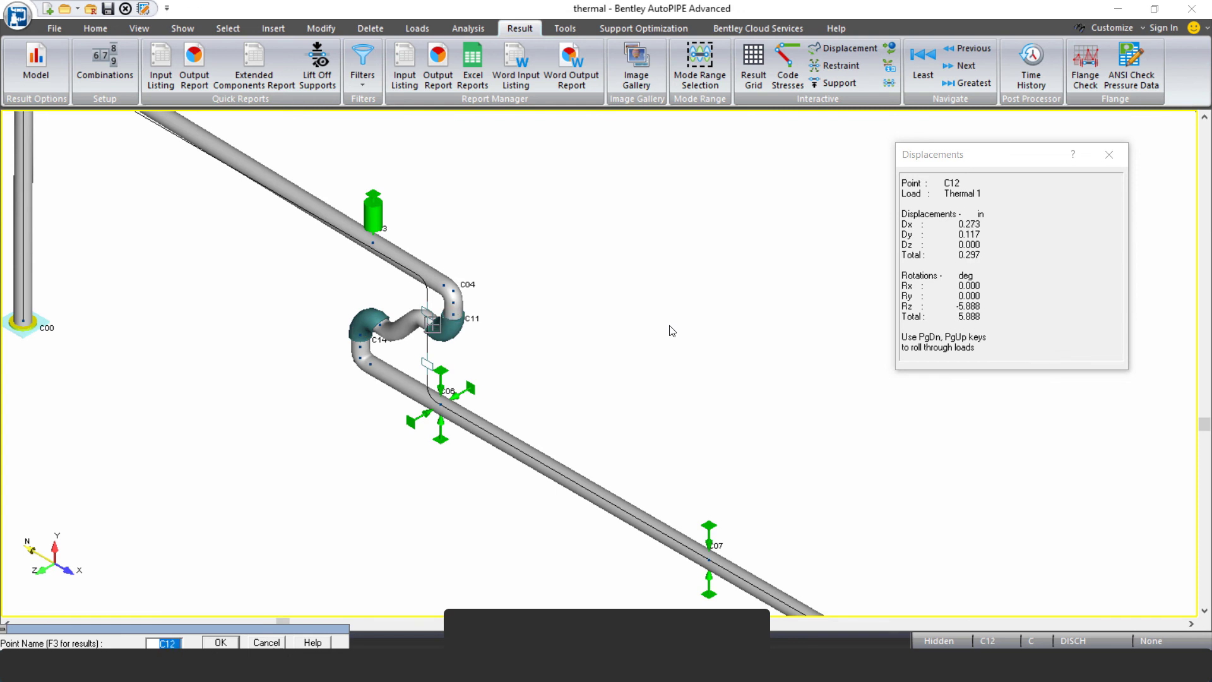
key(Right)
key(Left)
click(446, 356)
click(454, 314)
key(Left)
key(Left)
key(Left)
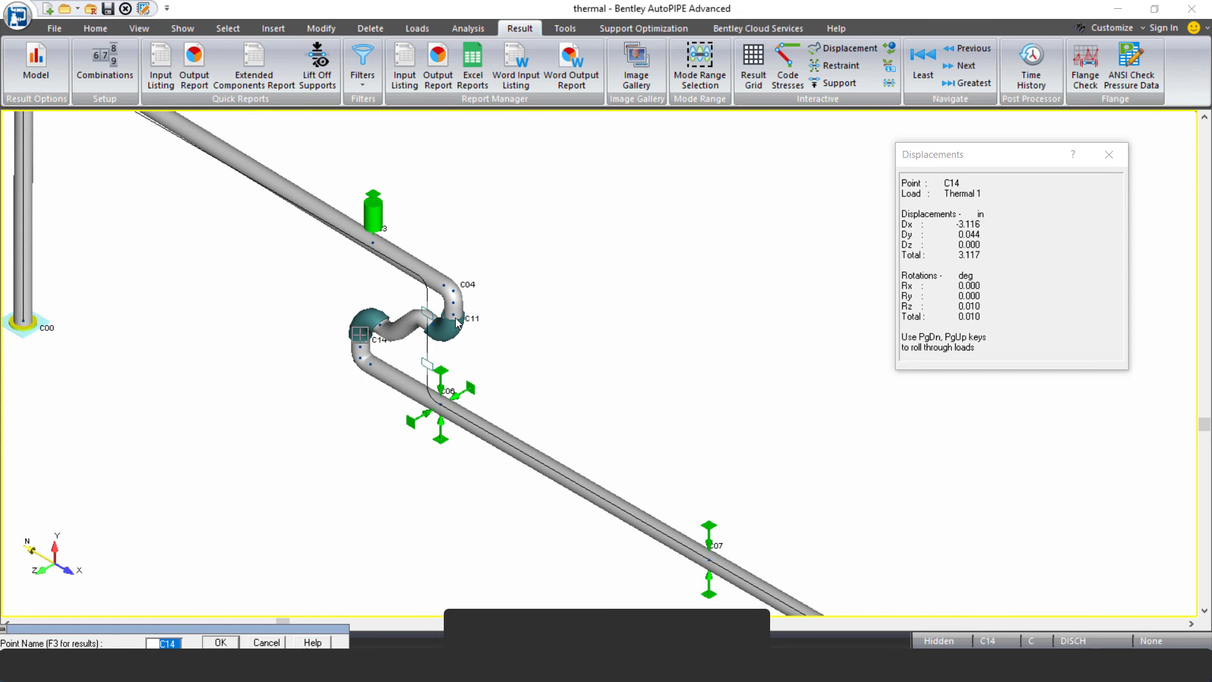
key(Right)
key(Left)
key(Escape)
scroll(464, 341, down, 8)
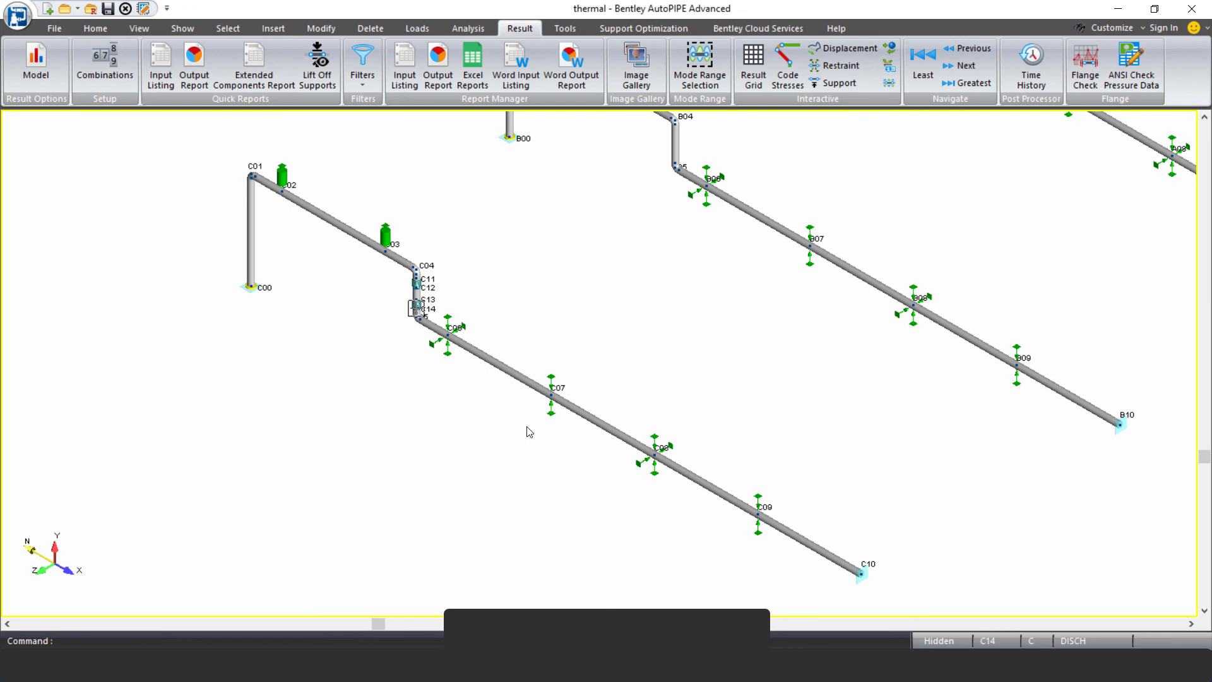
Replot code stress ratios for all combinations and reframe the view on lines A and B.
scroll(571, 461, down, 5)
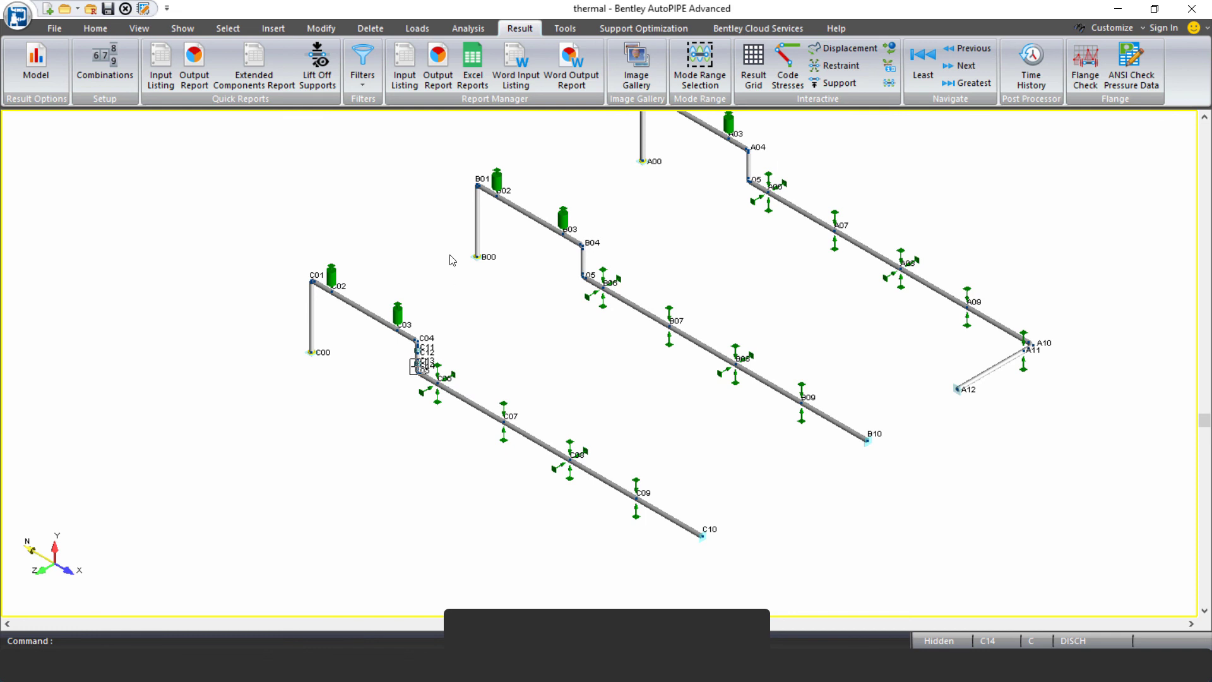
scroll(449, 254, up, 1)
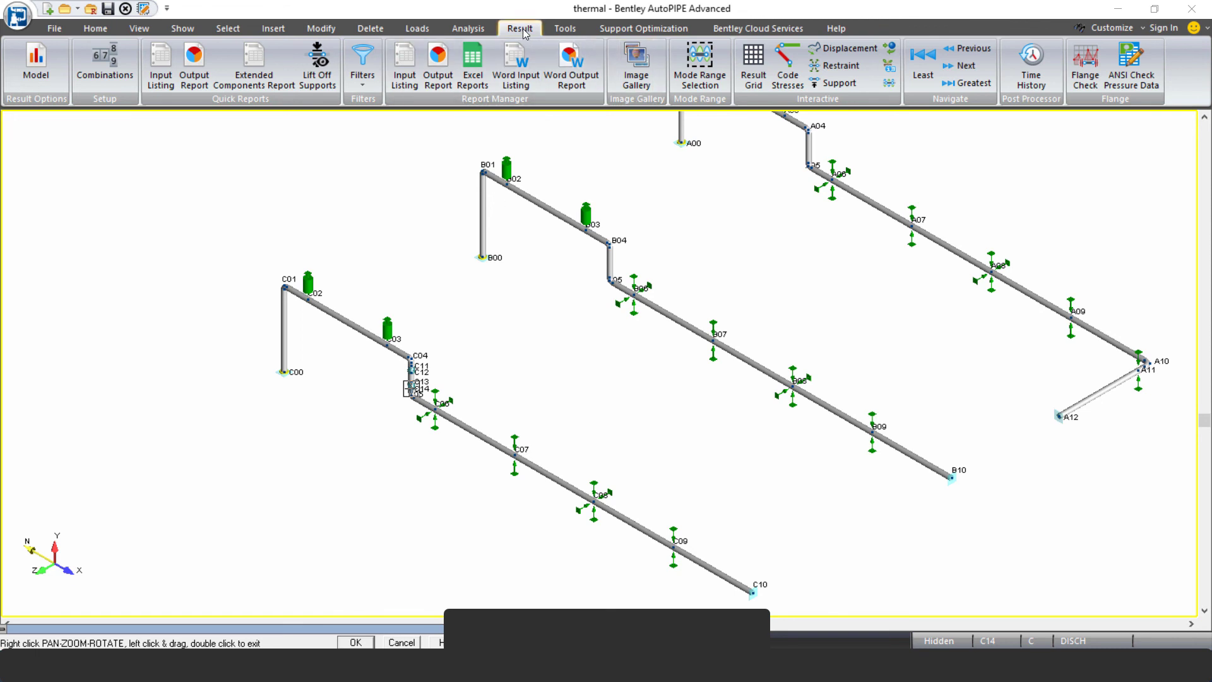
click(787, 68)
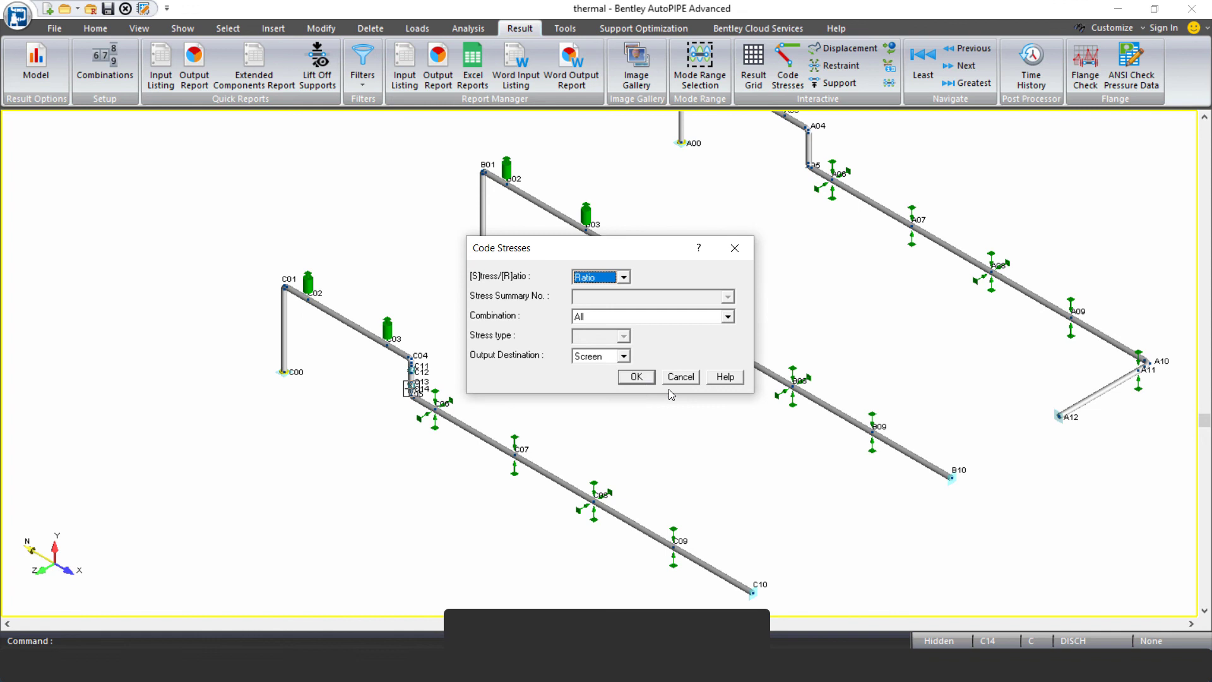
click(636, 377)
drag(781, 339, 570, 307)
right_click(624, 327)
double_click(569, 307)
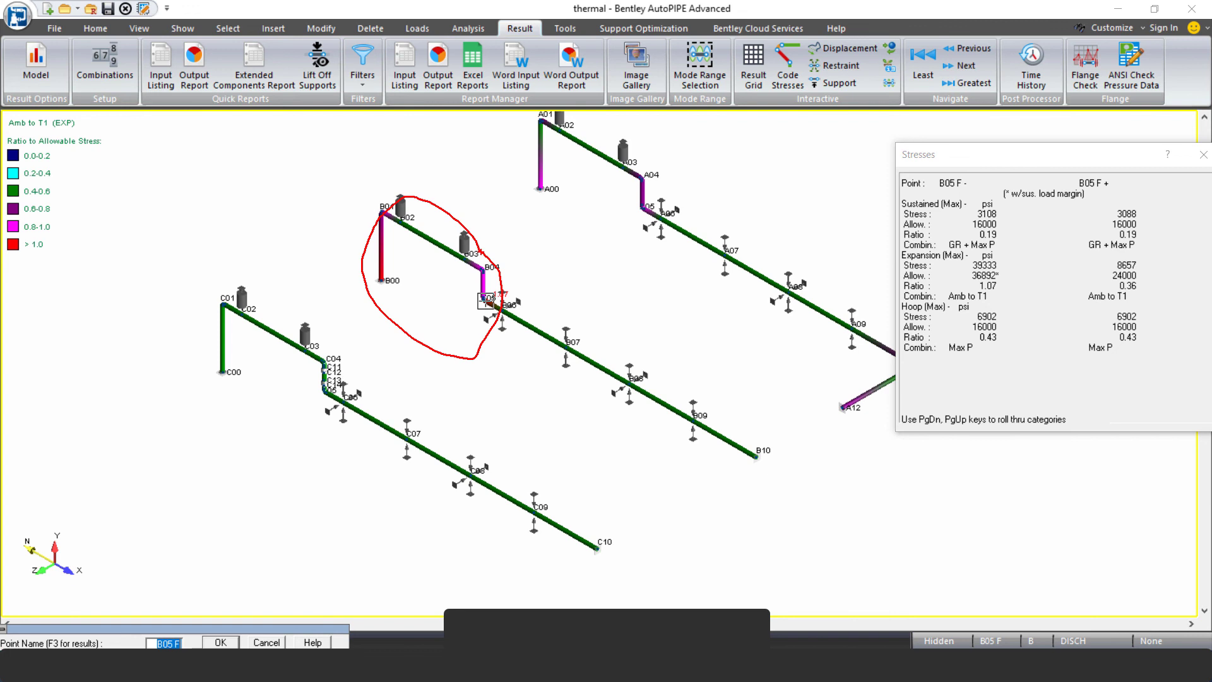
Mark up the B07–B10 run and the overstressed B01–B05 region, then show stress results at B07.
mouse_move(584, 353)
mouse_down()
mouse_move(669, 373)
mouse_move(754, 471)
mouse_move(670, 420)
mouse_up()
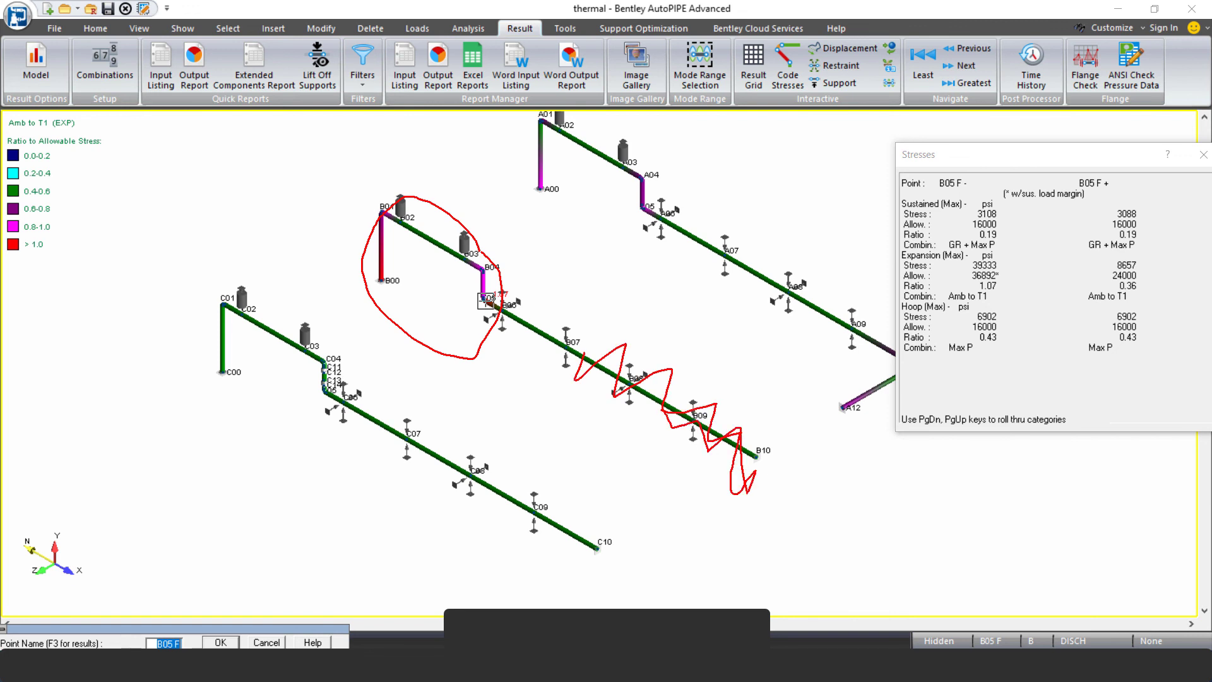
mouse_move(481, 246)
mouse_down()
mouse_move(414, 194)
mouse_move(365, 221)
mouse_move(501, 293)
mouse_move(472, 230)
mouse_move(450, 220)
mouse_up()
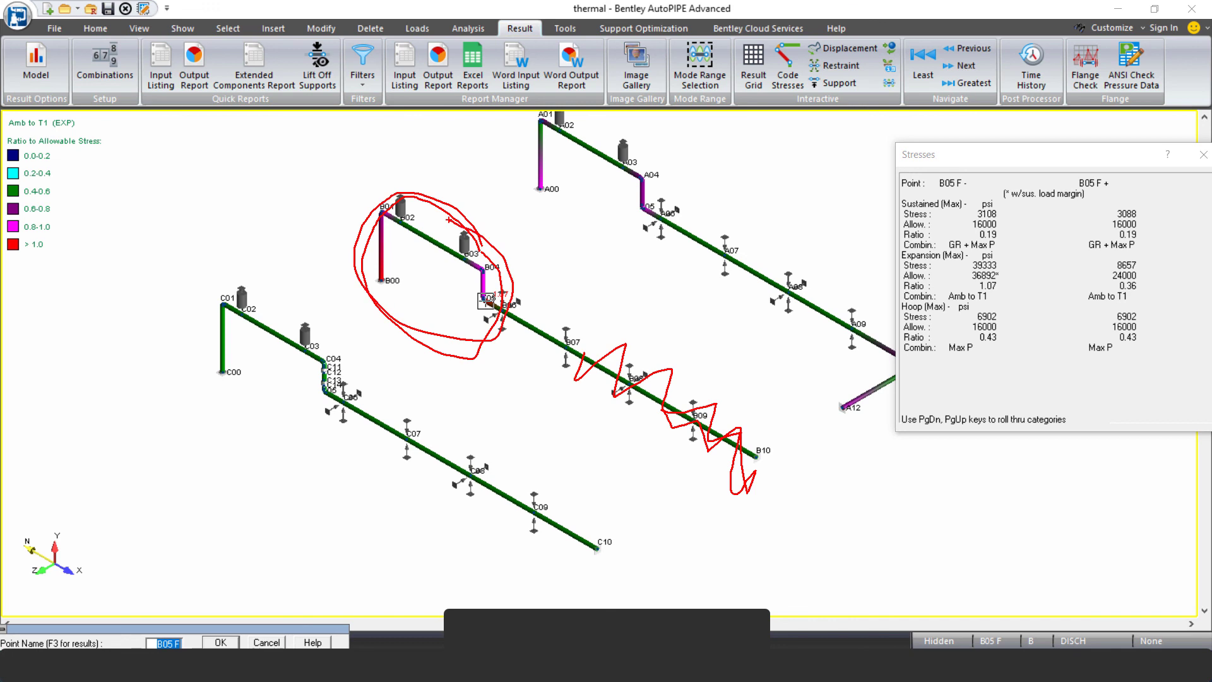
mouse_move(577, 340)
mouse_down()
mouse_move(561, 352)
mouse_move(574, 366)
mouse_move(658, 386)
mouse_up()
key(Escape)
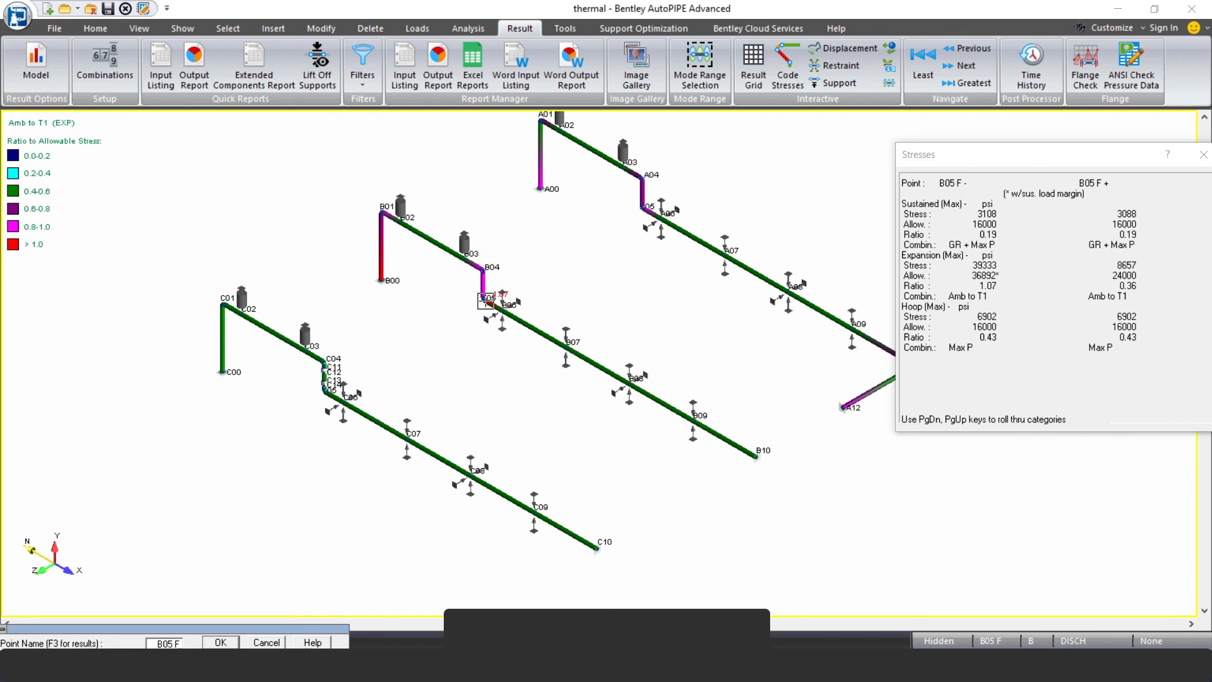
click(572, 358)
Close the stress results, make segment D visible in Review Component Data, and zoom to it.
key(Escape)
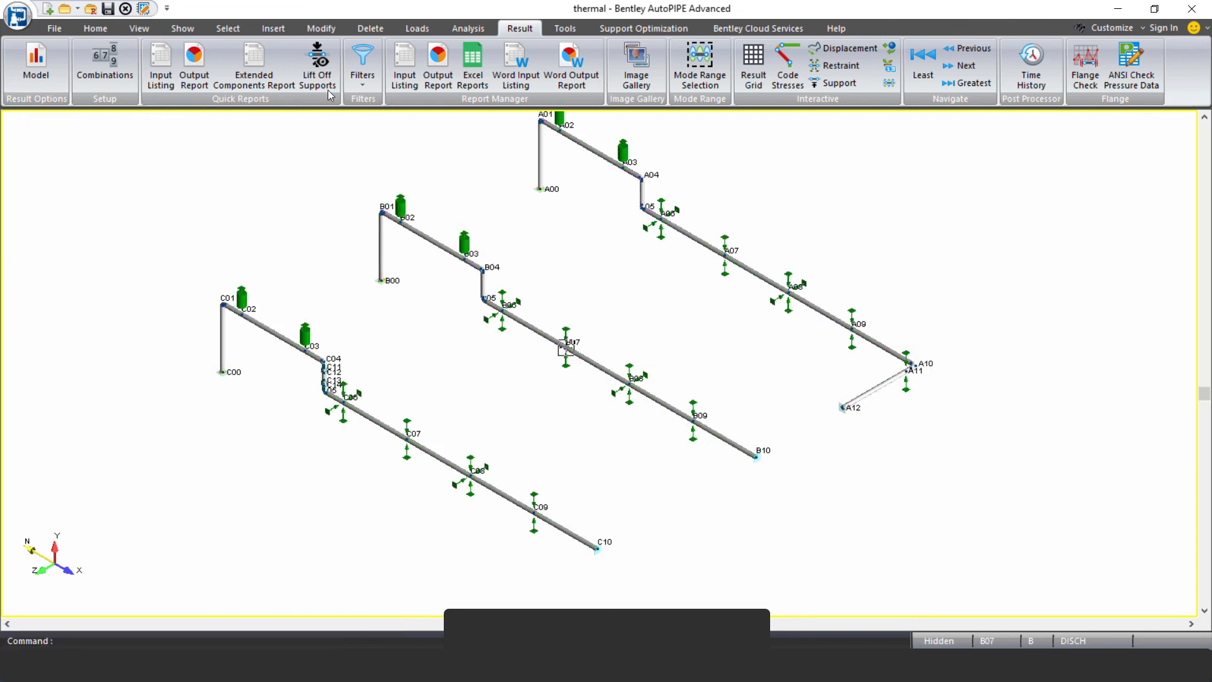
click(146, 8)
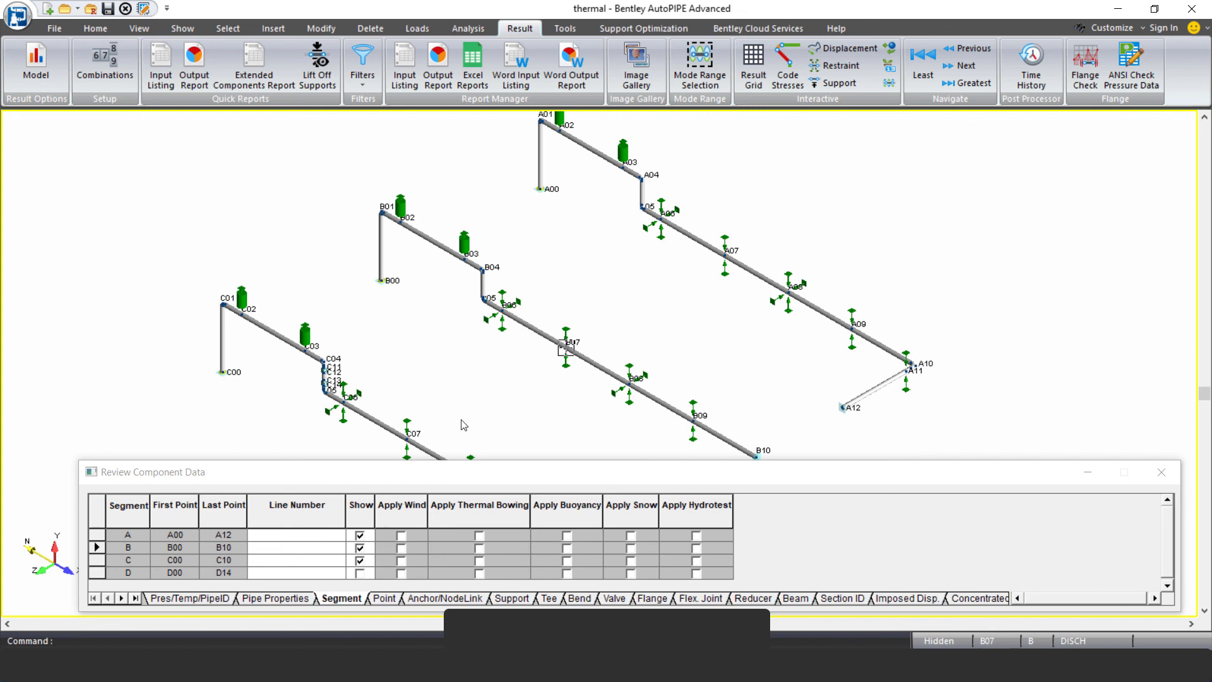
click(360, 573)
right_click(377, 439)
drag(377, 439, 488, 285)
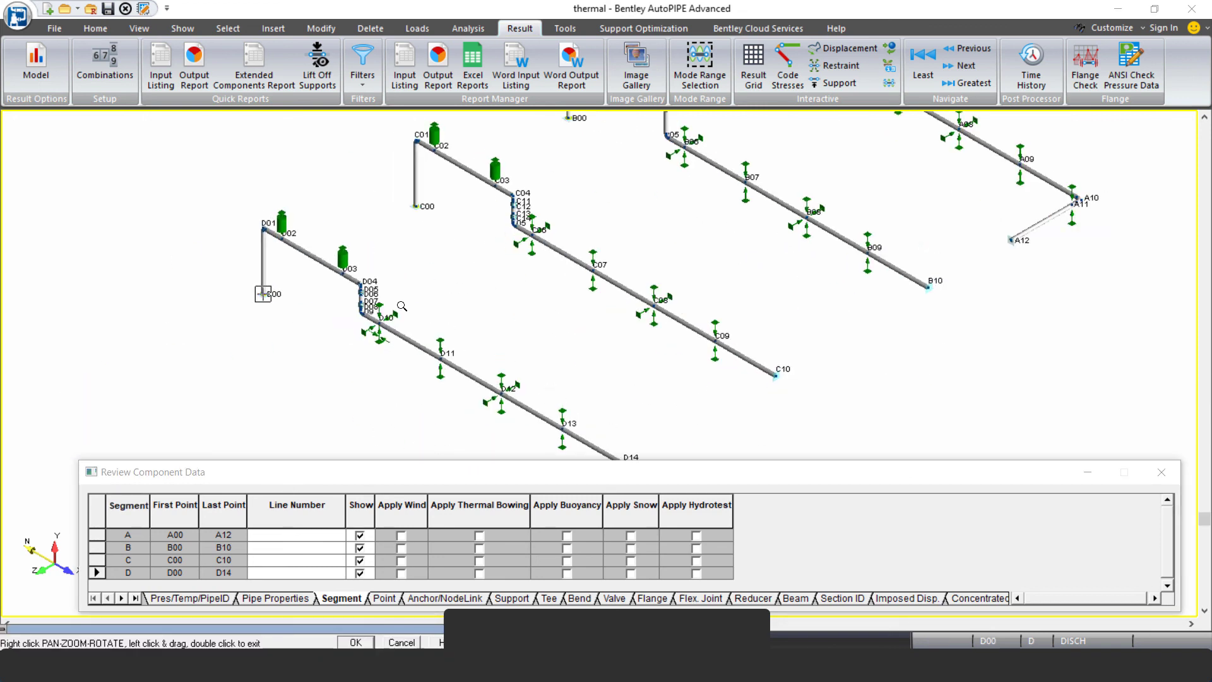
scroll(391, 335, up, 2)
scroll(366, 328, up, 2)
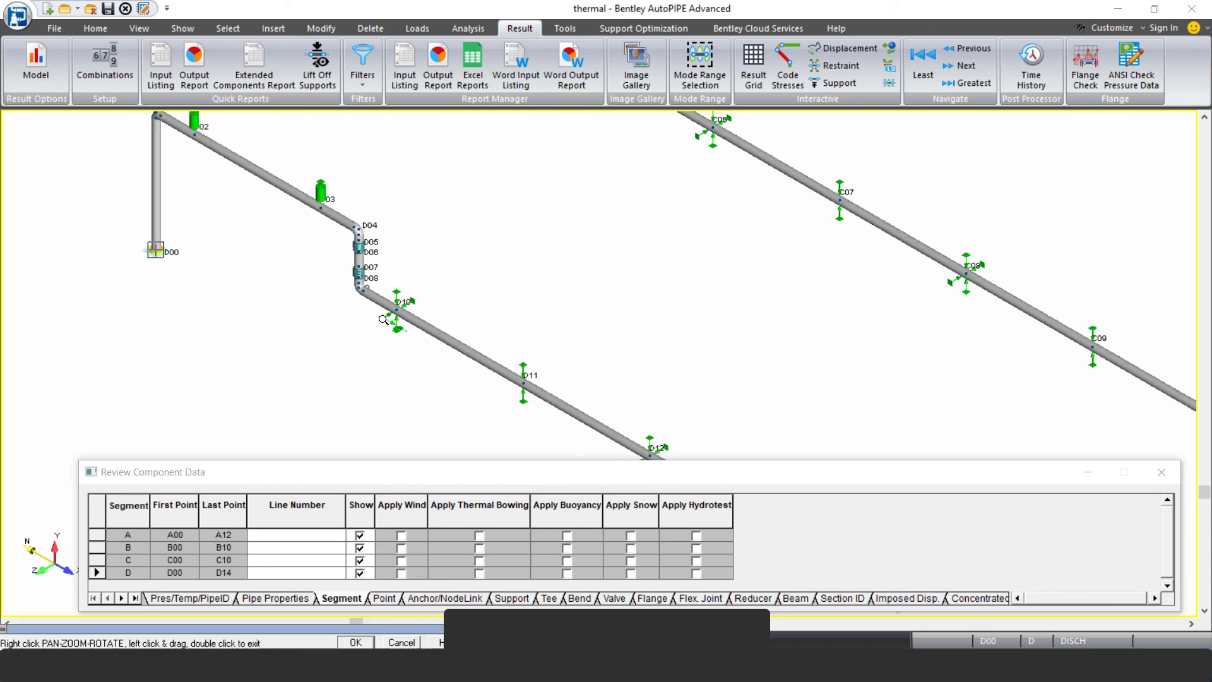
Confirm the D10 support is a rigid line stop with zero gaps, and highlight the D05–D08 joint.
double_click(408, 334)
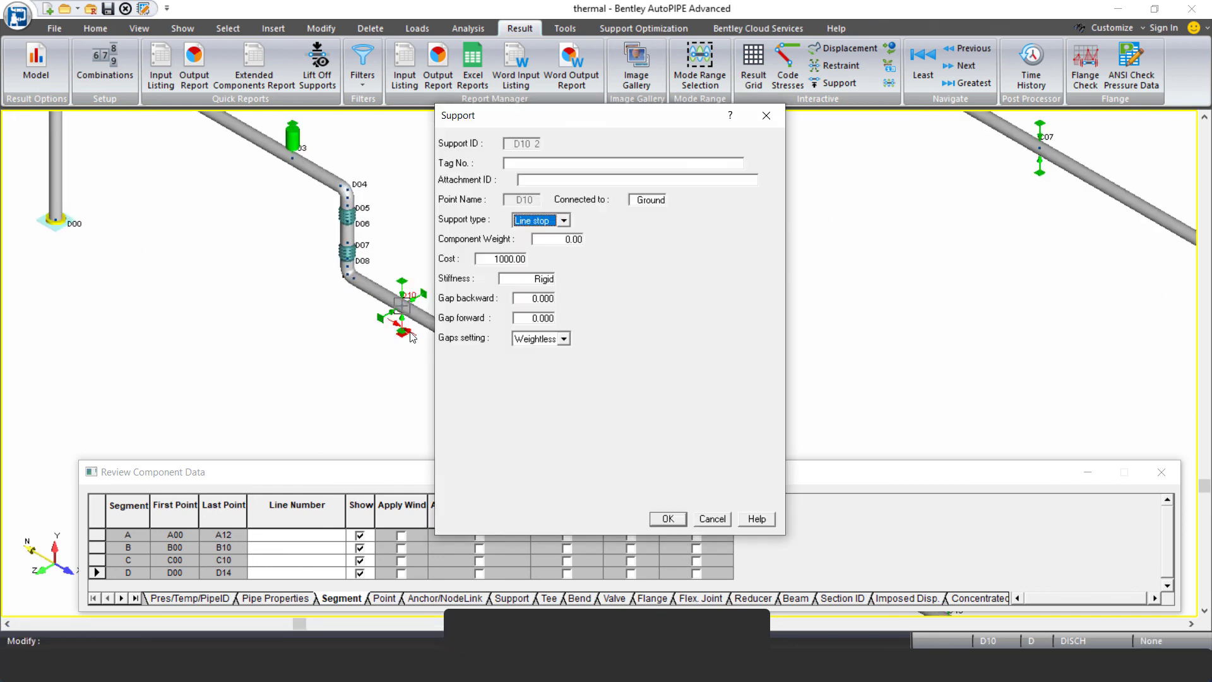
click(656, 520)
scroll(325, 311, down, 1)
scroll(326, 311, down, 1)
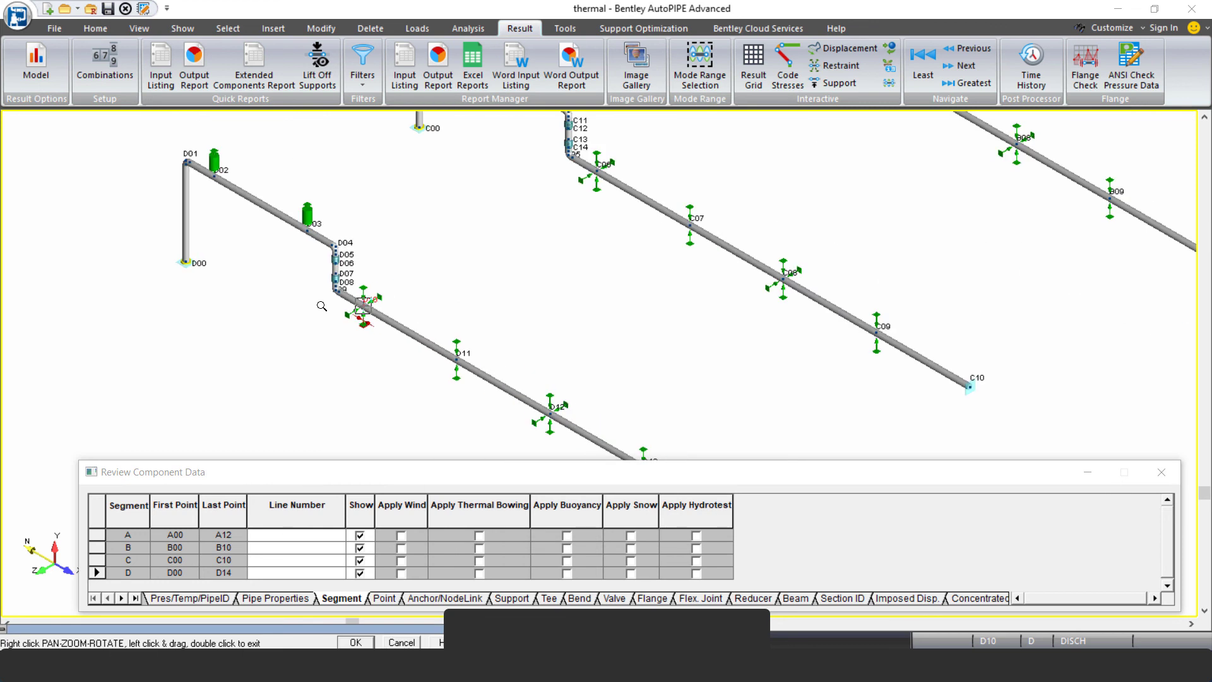
double_click(322, 306)
drag(344, 237, 344, 238)
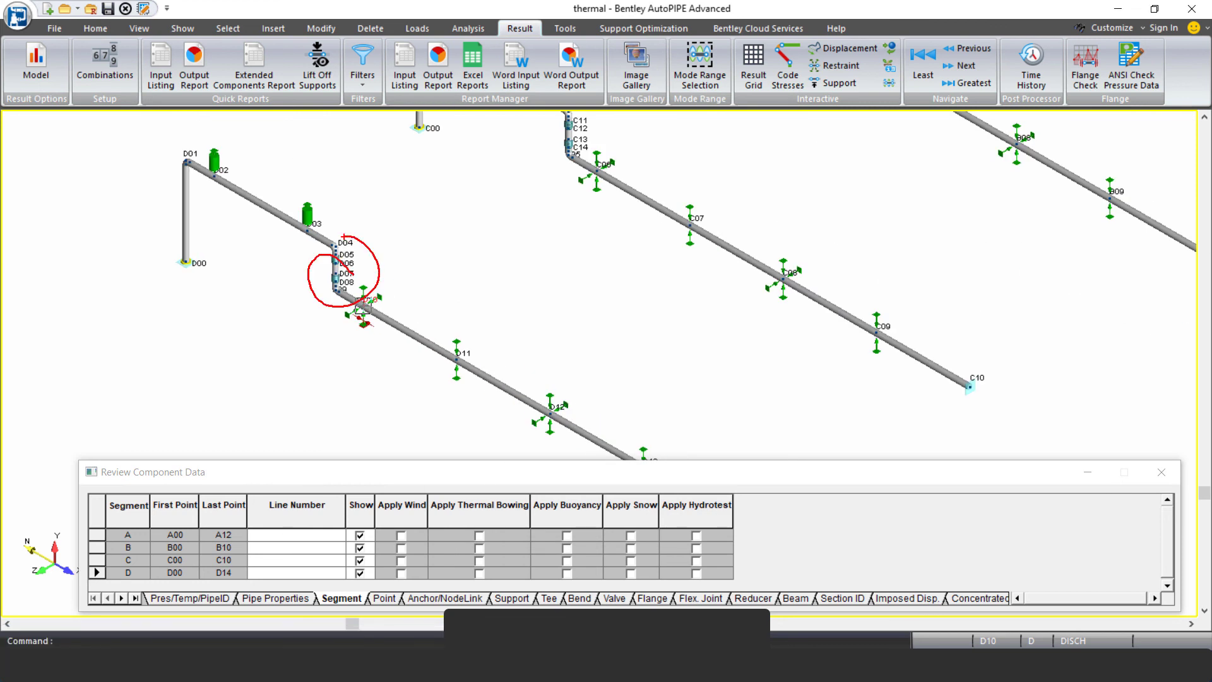
key(Escape)
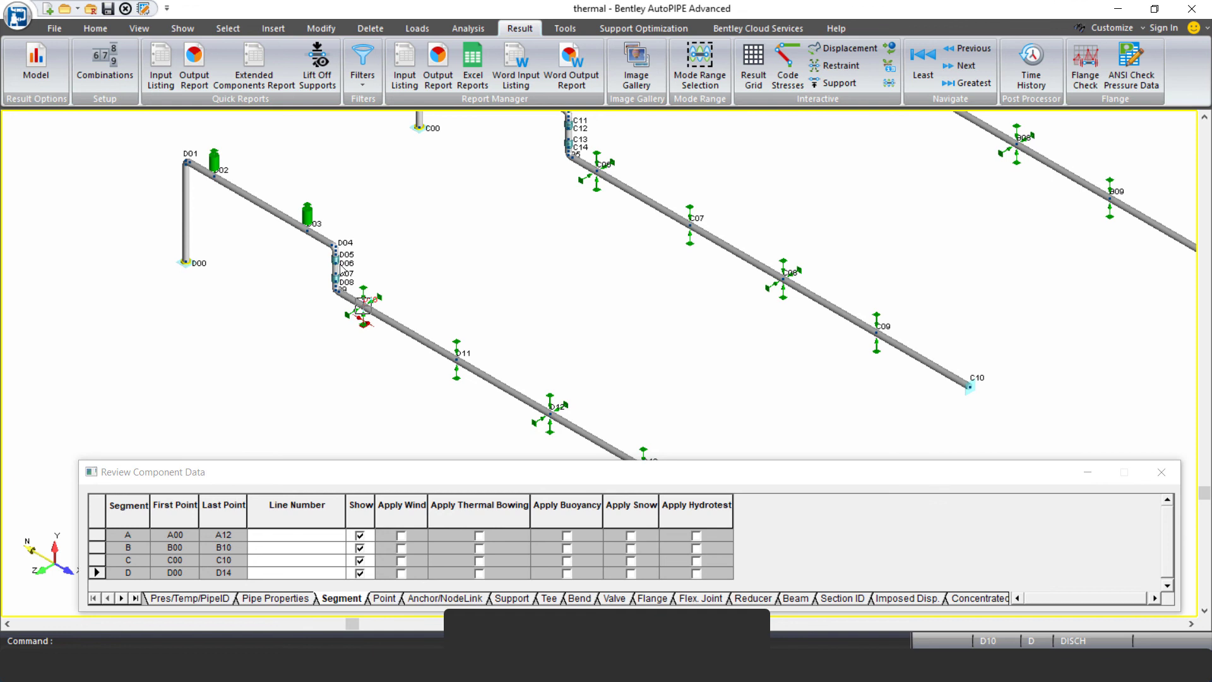
Close the component data table and plot code stress ratios for the Amb to T1 combination.
click(1161, 472)
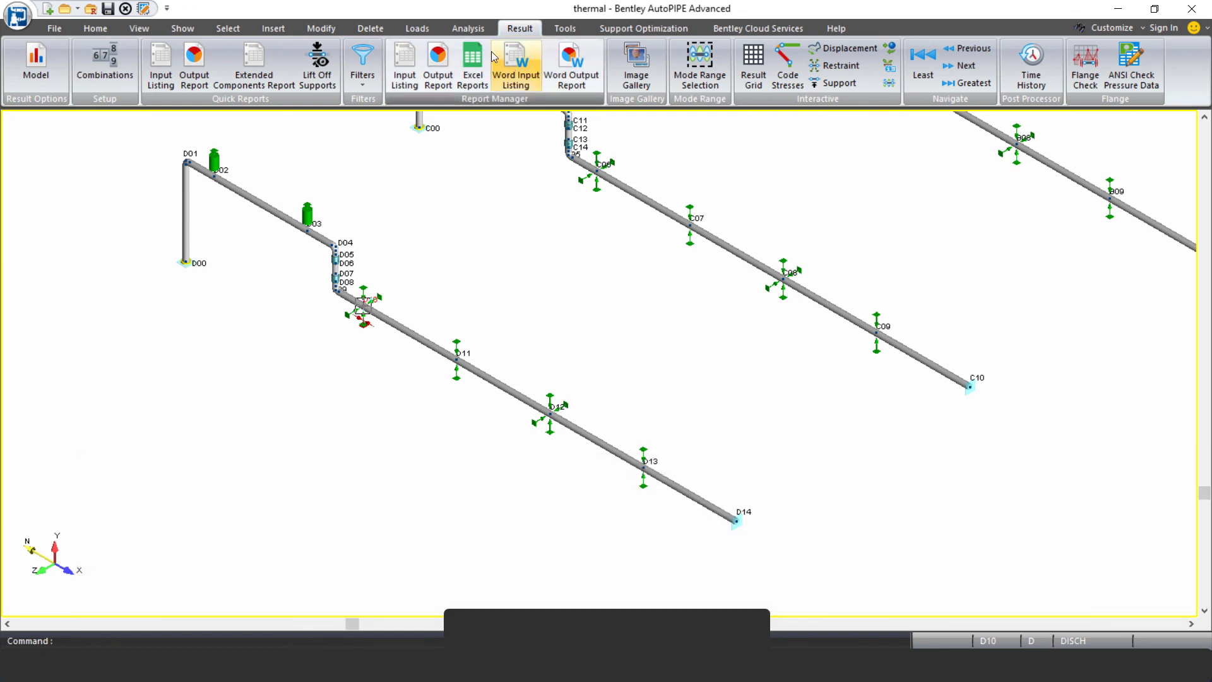
click(468, 29)
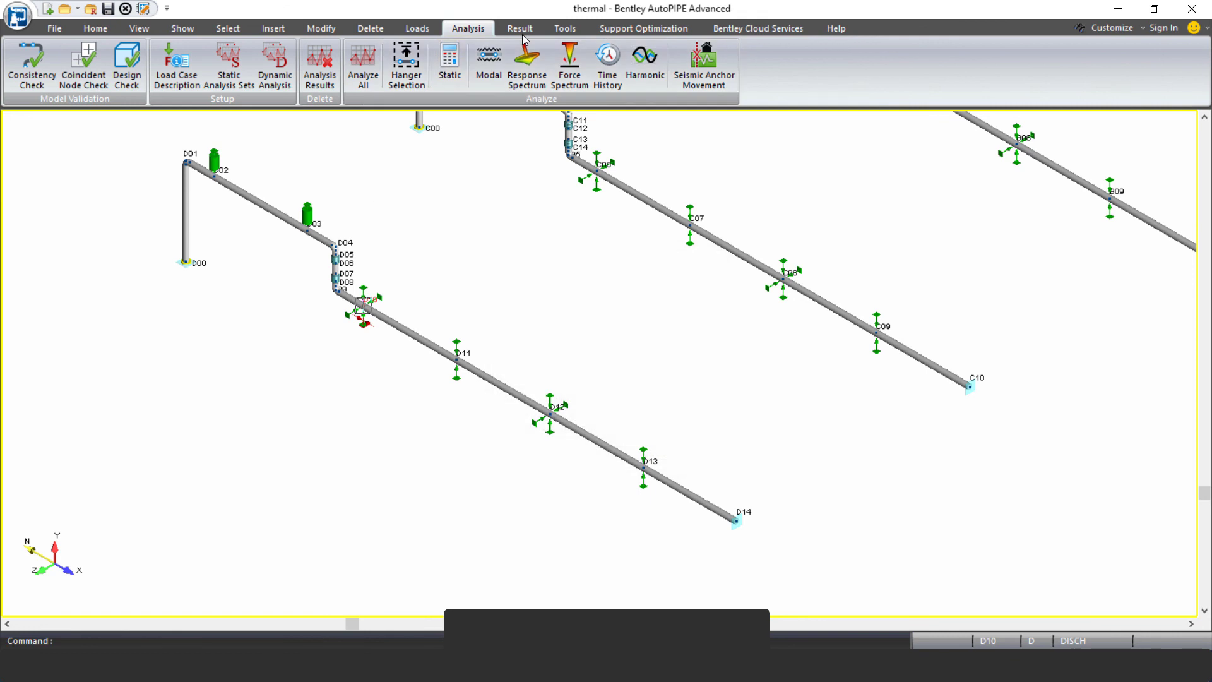
click(519, 29)
click(790, 77)
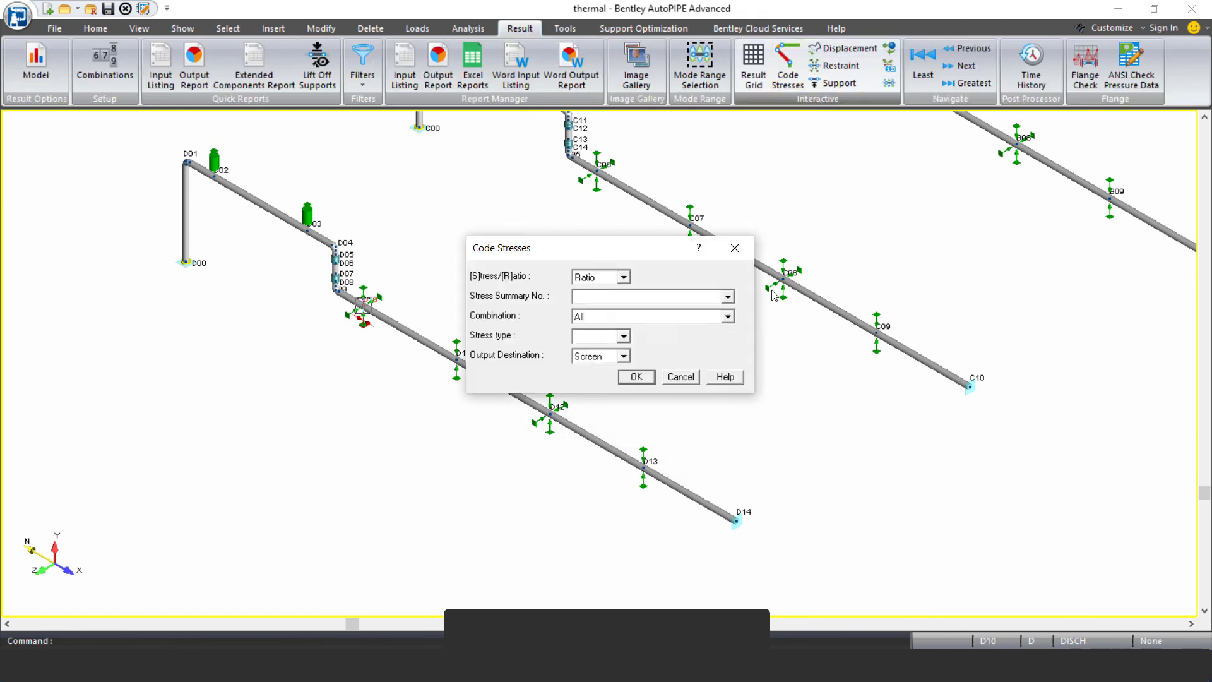
click(650, 321)
click(635, 351)
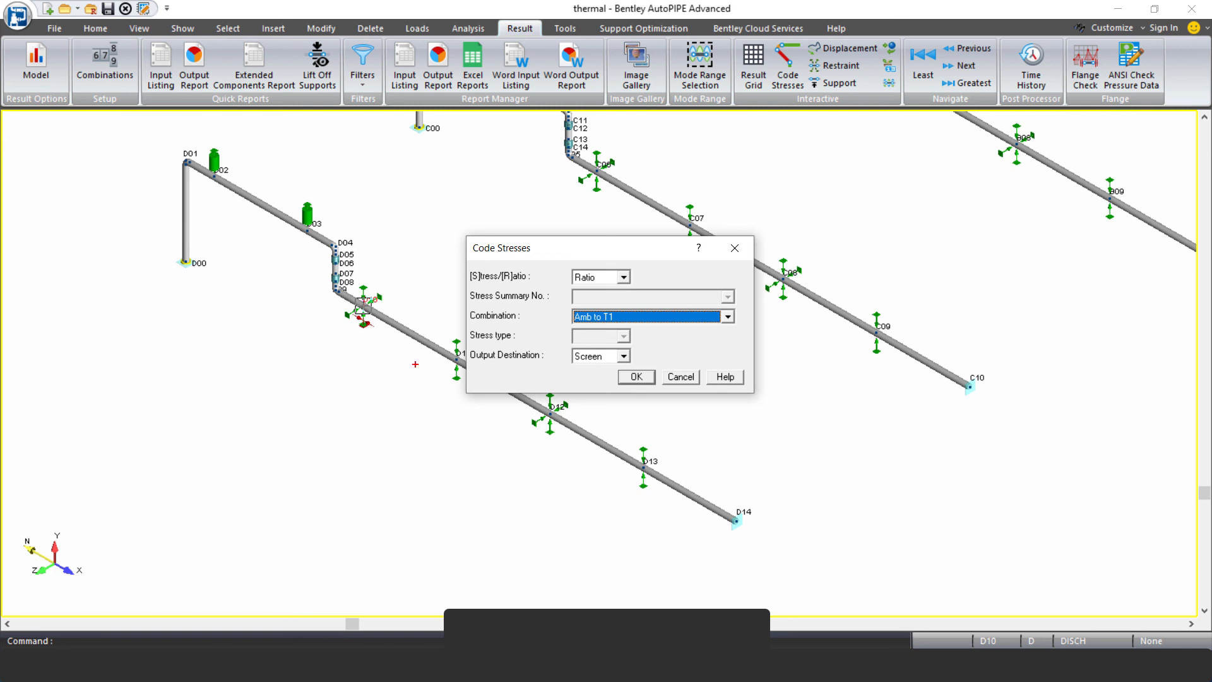
mouse_move(621, 447)
mouse_down()
mouse_move(604, 436)
mouse_move(747, 548)
mouse_move(596, 427)
mouse_up()
key(Escape)
click(637, 377)
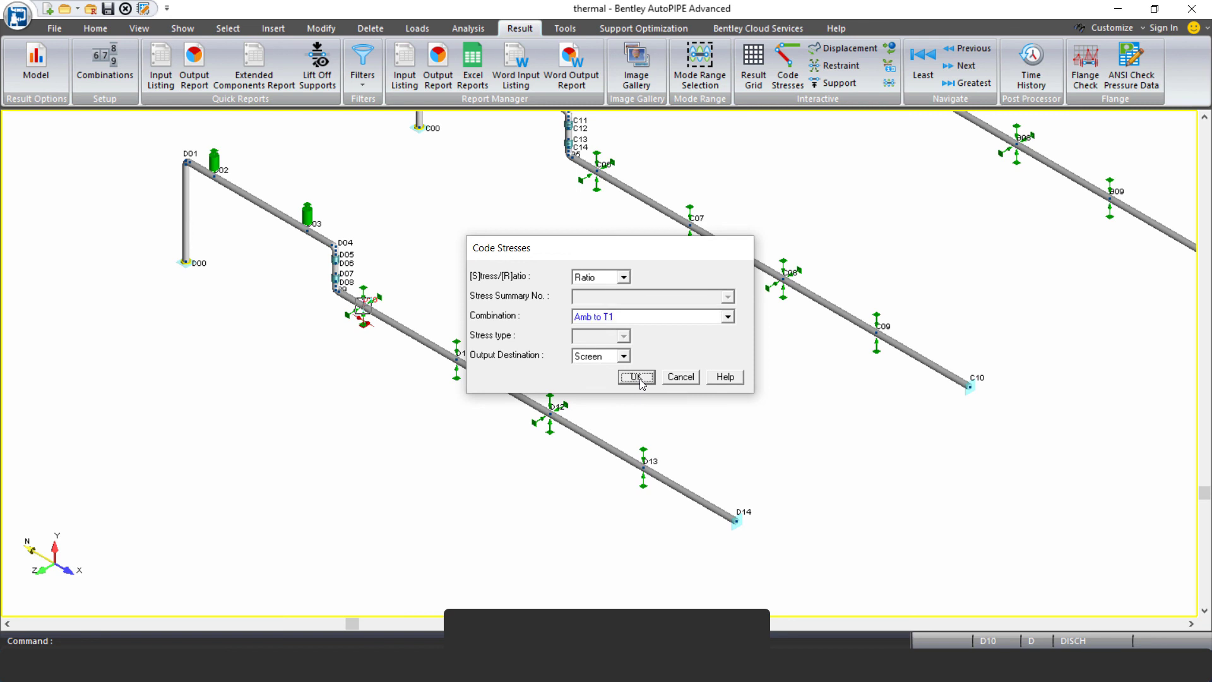
Zoom into segment D and read stresses at D11 and D12 (19 of 24000 psi, ratio 0.00).
drag(559, 468, 348, 410)
double_click(348, 410)
click(349, 411)
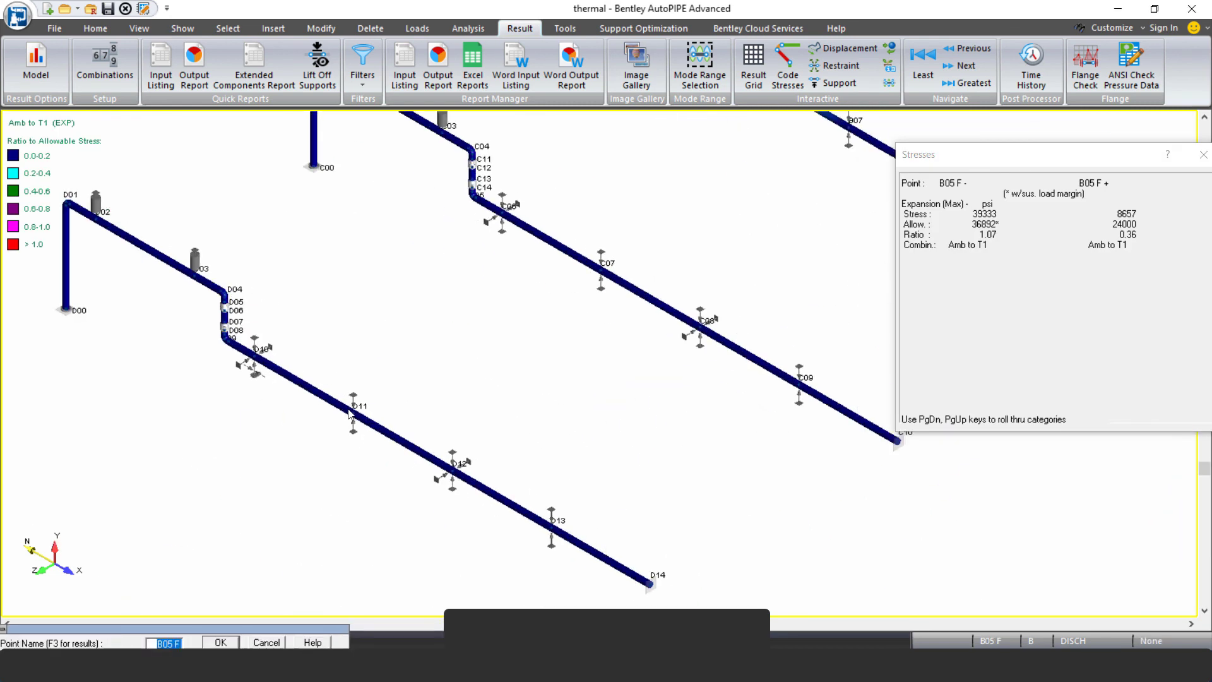
click(450, 475)
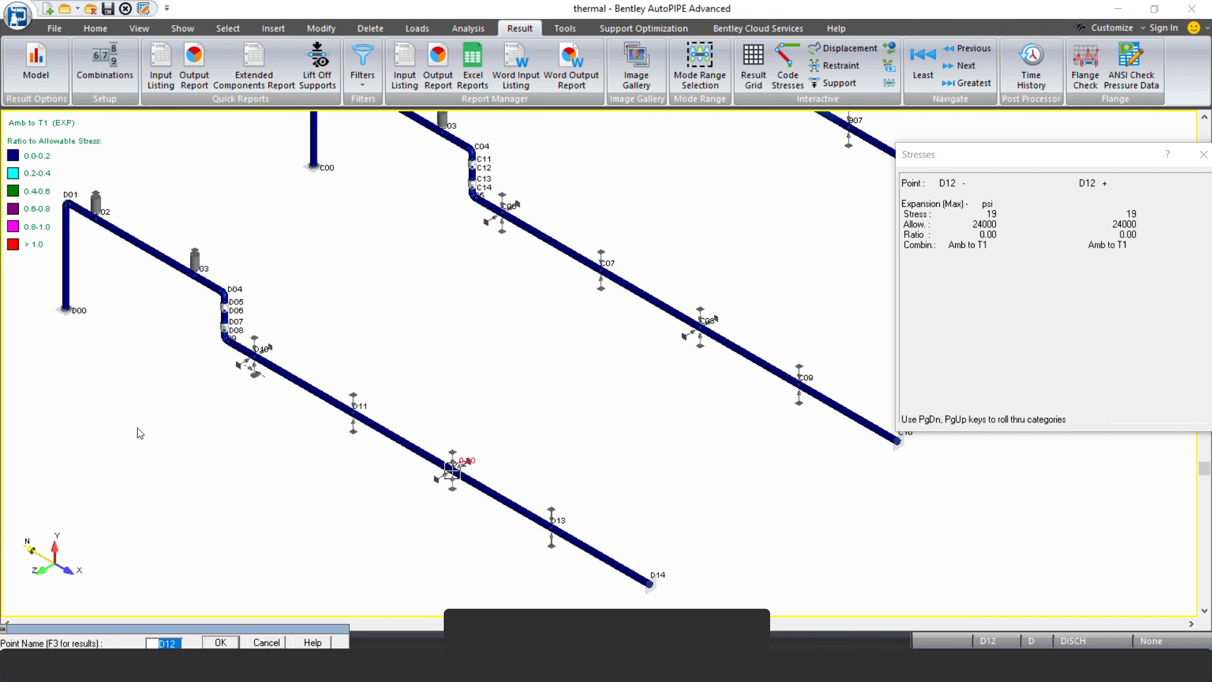
middle_drag(297, 446, 334, 440)
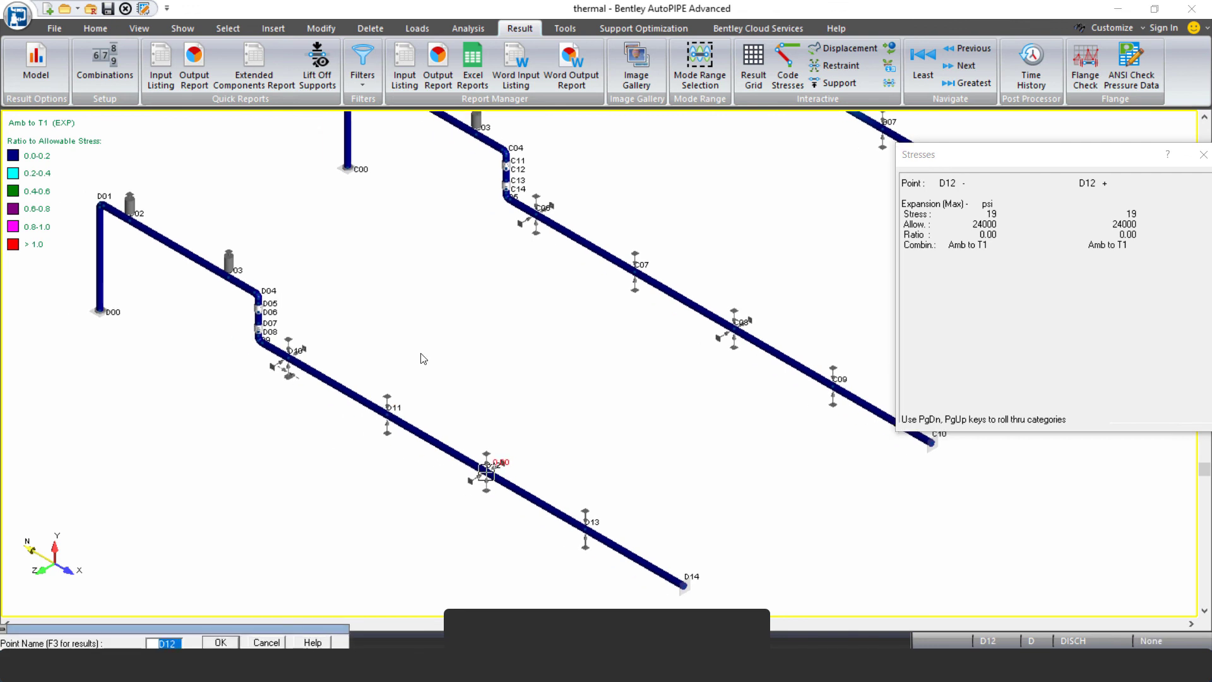
Animate the Thermal 1 deflected shape and highlight the D04–D09 and C04–C14 joints.
click(844, 48)
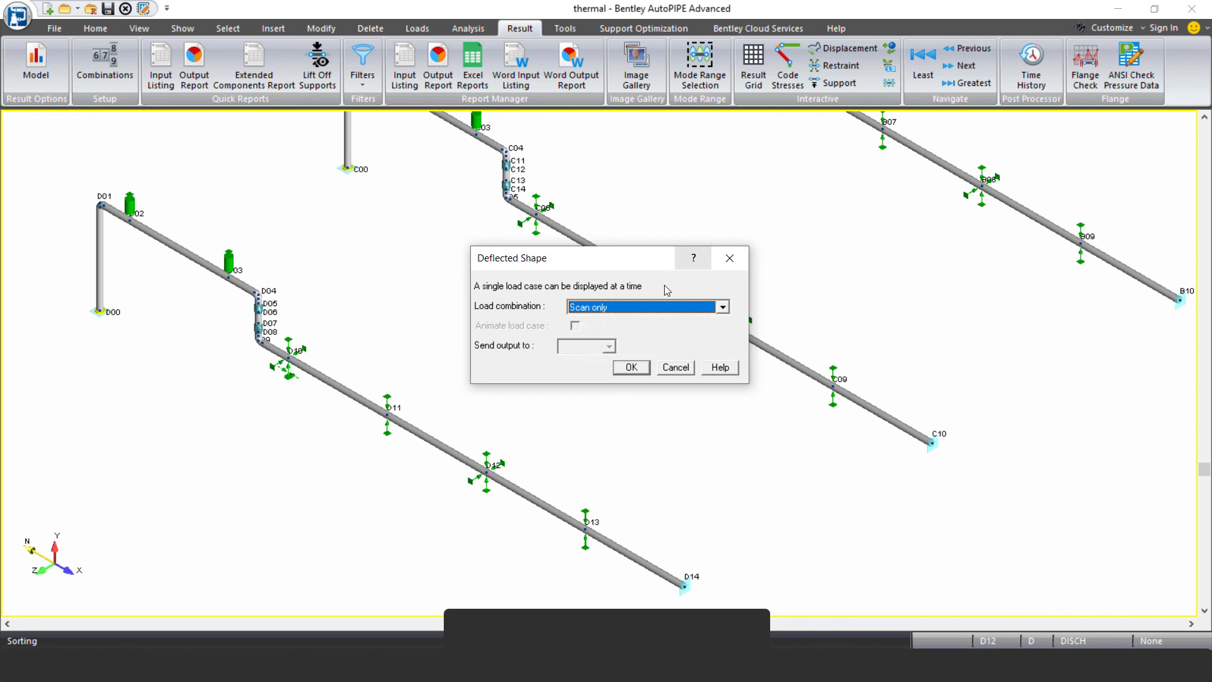
click(623, 307)
click(577, 338)
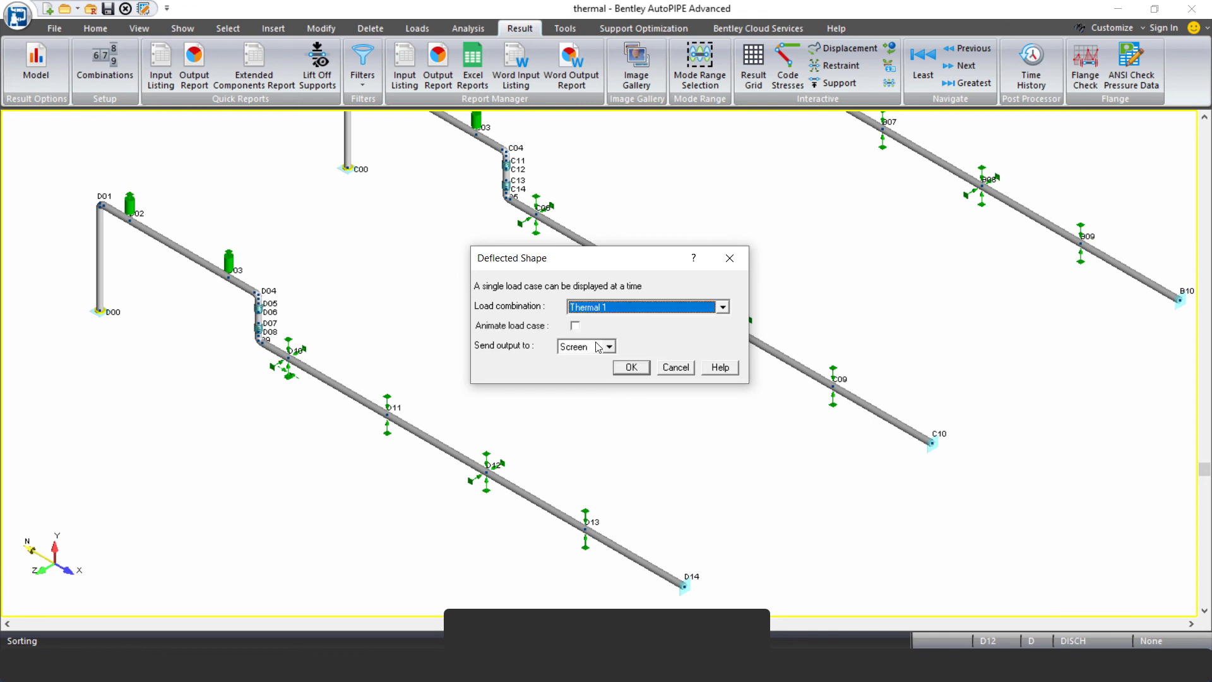
click(575, 325)
key(Return)
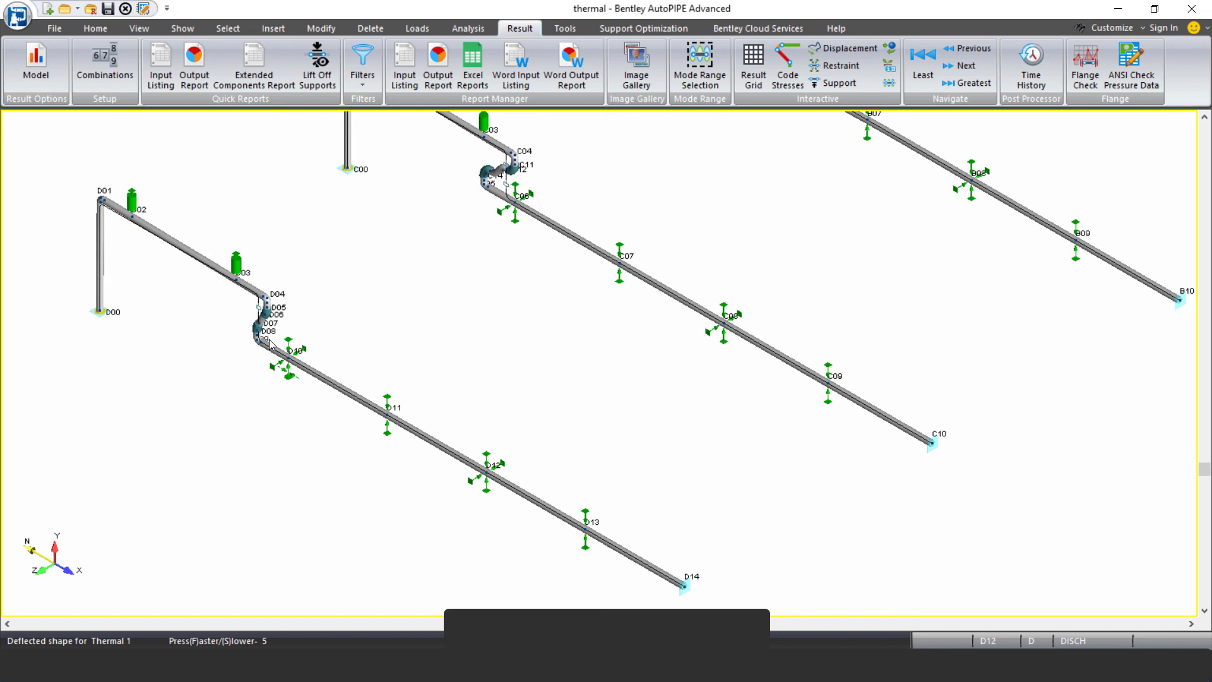
mouse_move(295, 308)
mouse_down()
mouse_move(275, 293)
mouse_move(285, 347)
mouse_move(288, 288)
mouse_up()
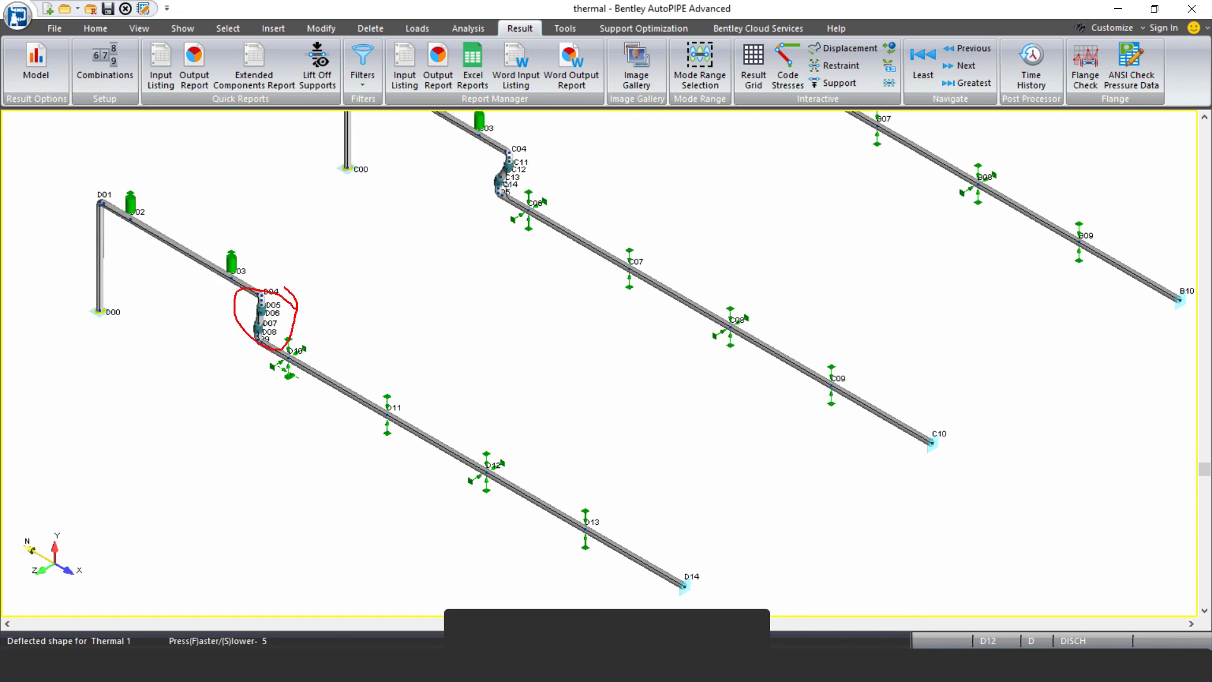
drag(505, 149, 541, 143)
key(Escape)
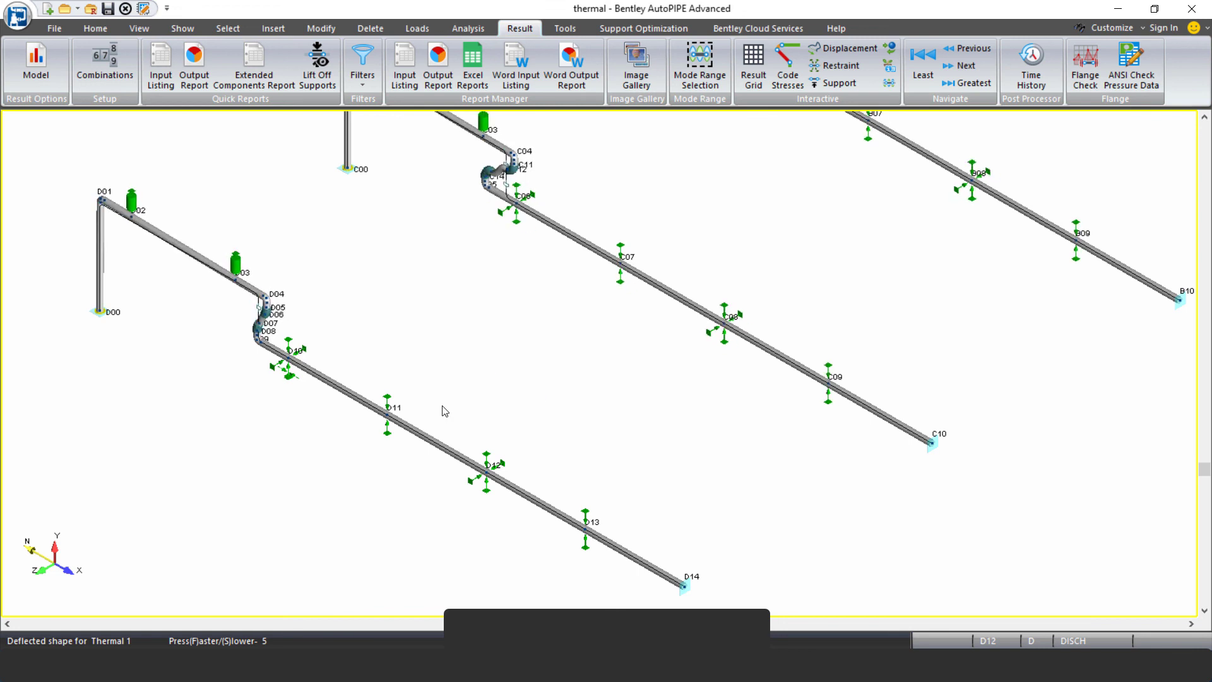
Read Thermal 1 displacements at D05 through D08; D08 shows Dx −0.220 in, 0.225 in total.
scroll(250, 313, up, 4)
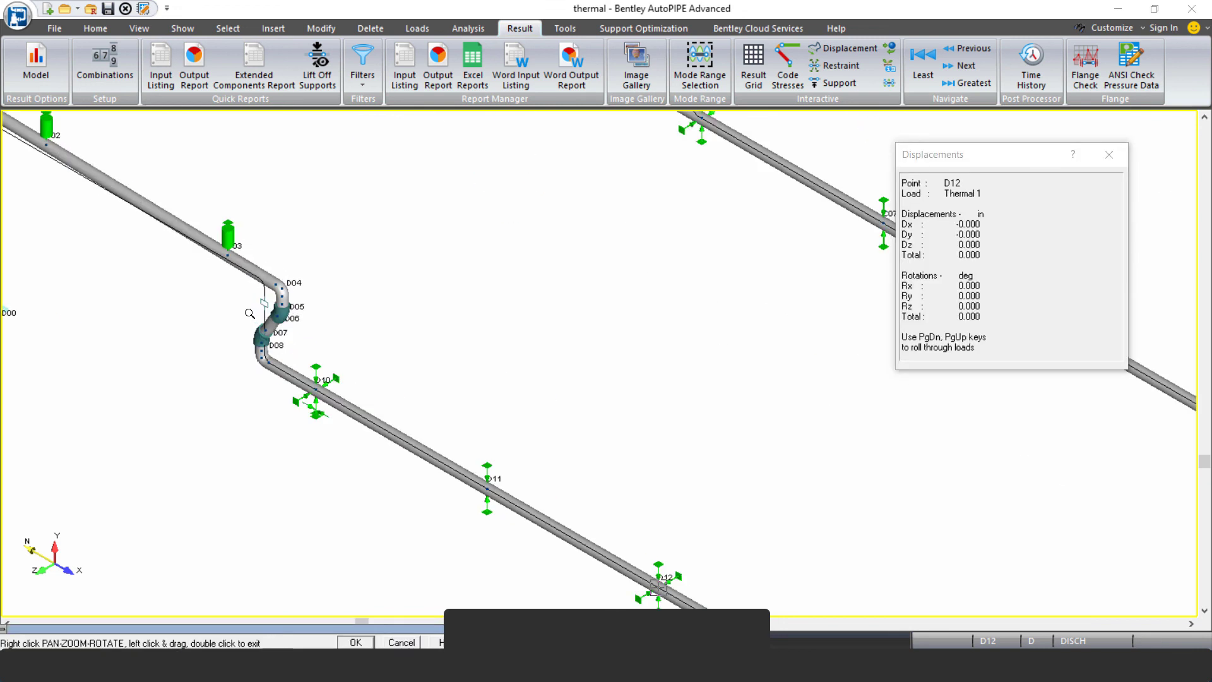
double_click(250, 313)
click(289, 311)
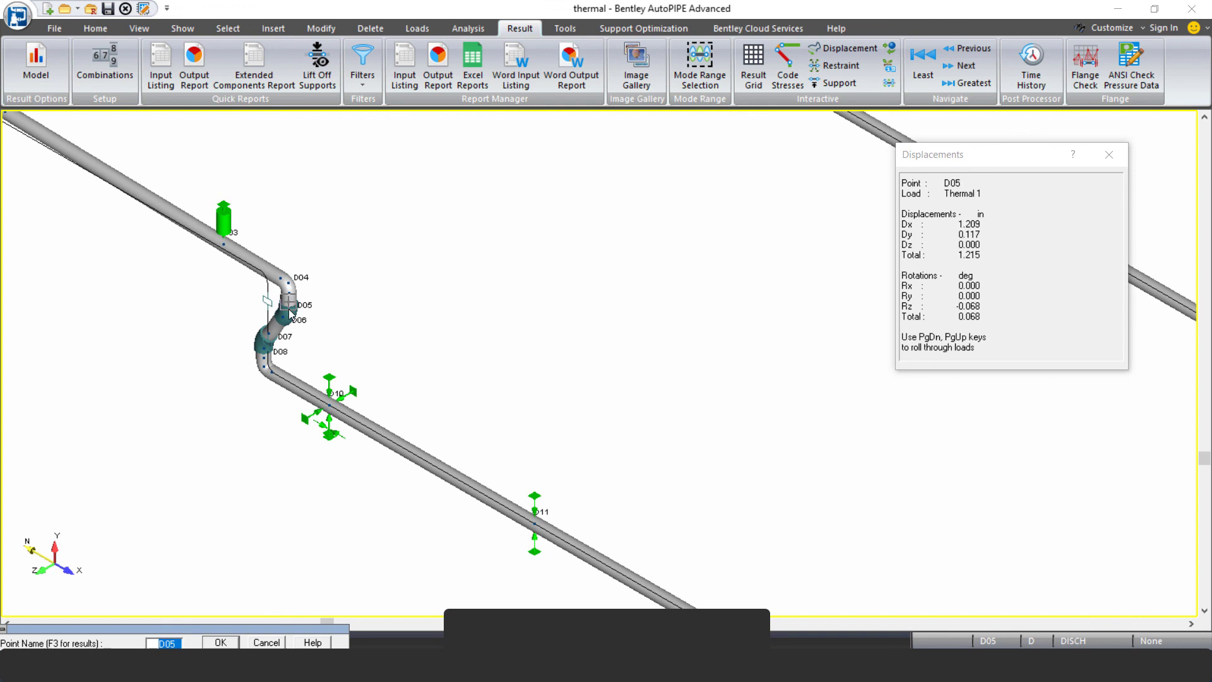
click(289, 310)
click(289, 311)
key(Down)
key(Down)
scroll(643, 309, down, 3)
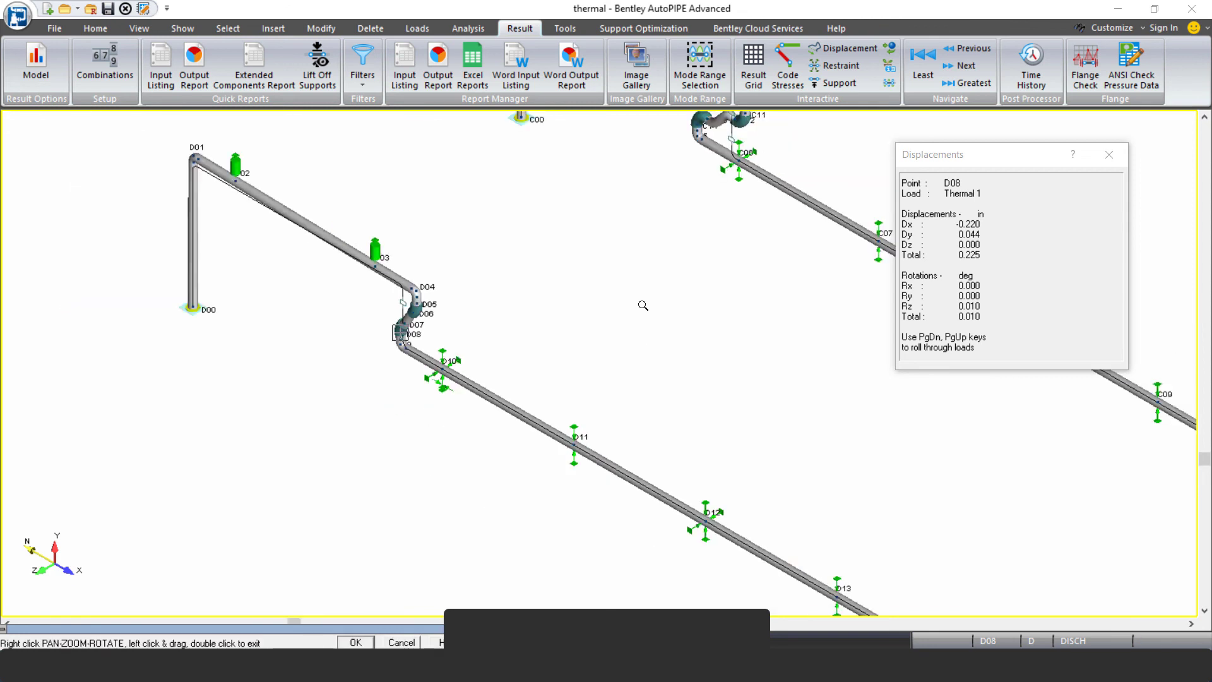
Zoom out and pan so lines A through D all show as plain piping with supports.
double_click(631, 346)
scroll(635, 352, down, 4)
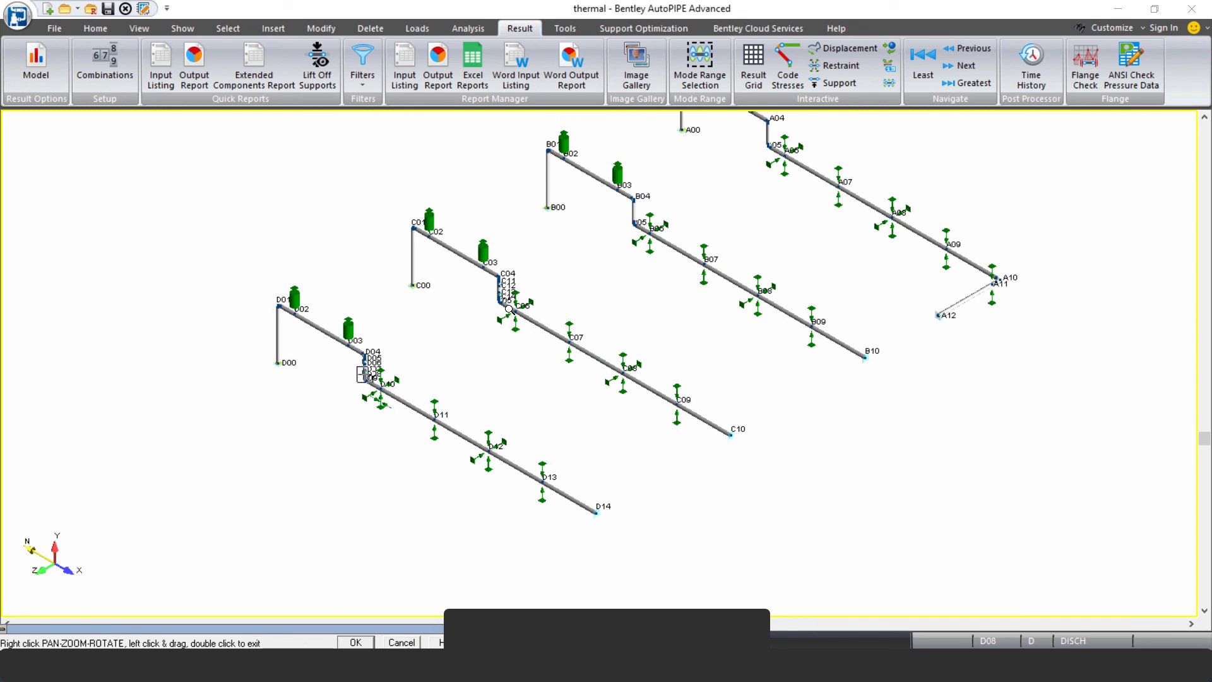
drag(473, 322, 466, 360)
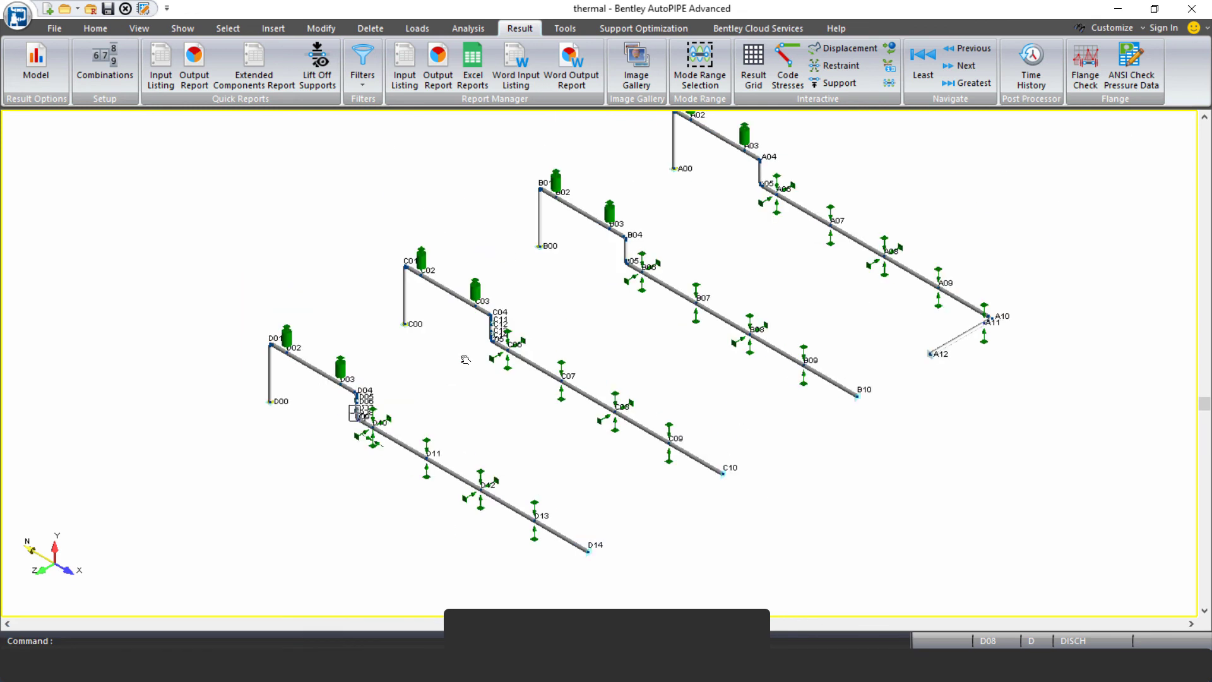